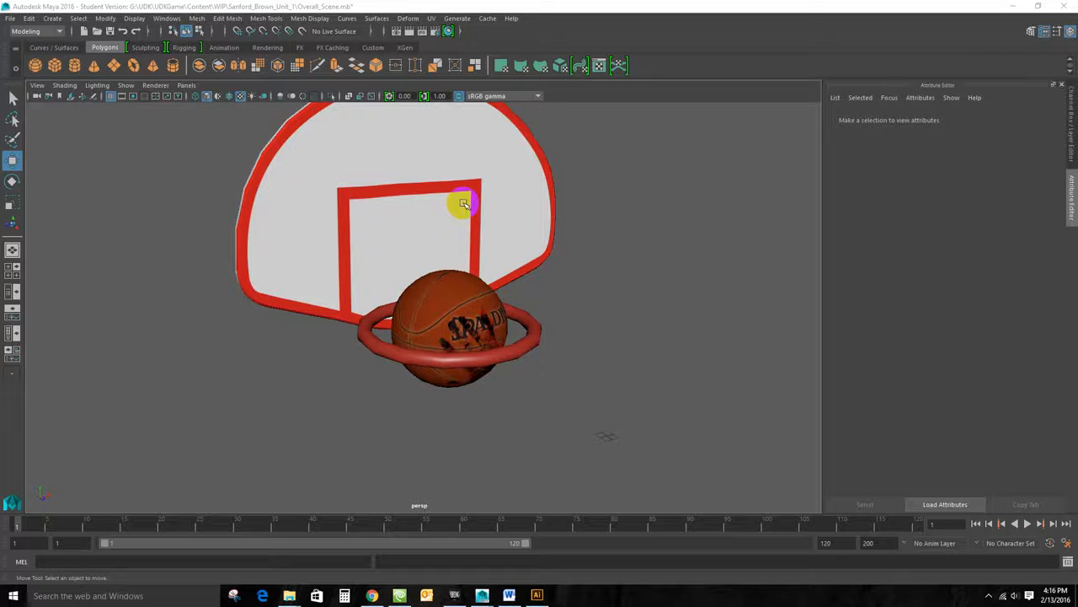
Examine the basketball backboard, rim and ball model from several angles.
left_click_drag(463, 203, 320, 294, "alt")
left_click(362, 263)
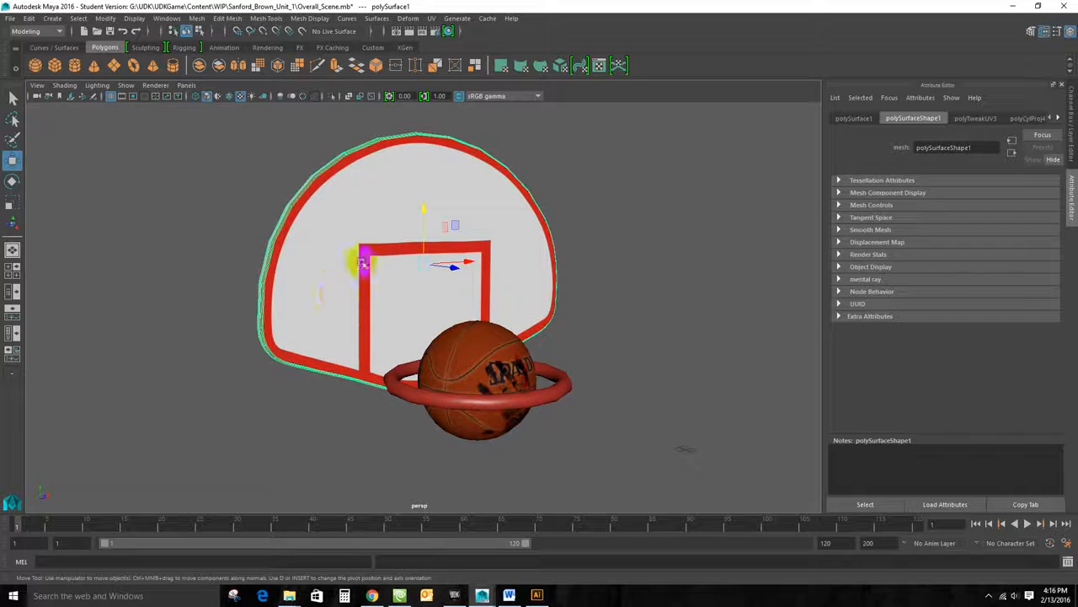
left_click_drag(378, 356, 554, 397, "alt")
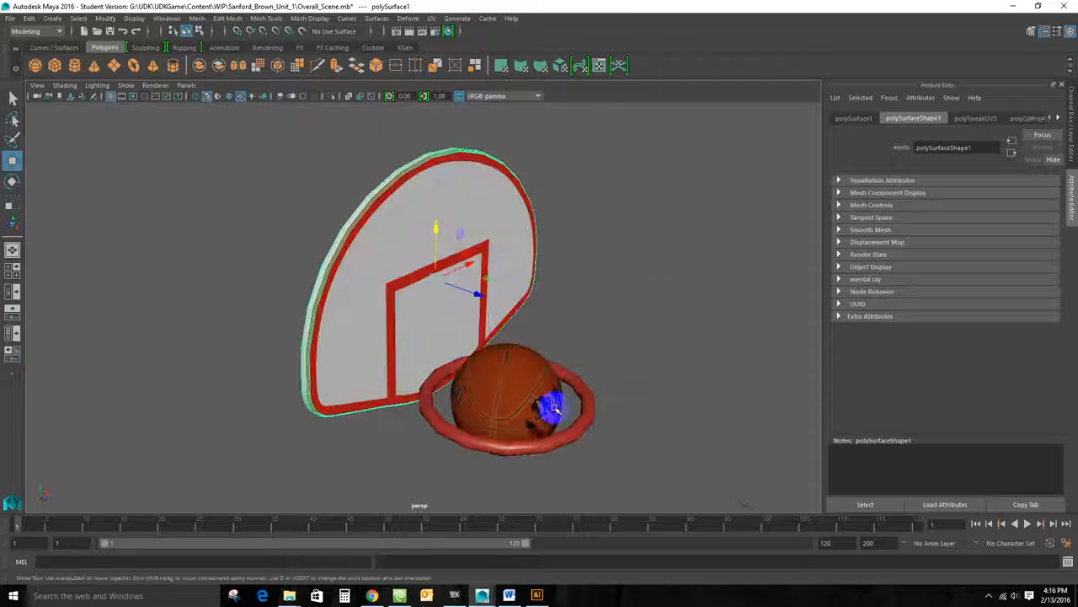
left_click(516, 430)
left_click(621, 308)
left_click(456, 297)
left_click_drag(458, 303, 584, 275, "alt")
left_click_drag(359, 312, 313, 356, "alt")
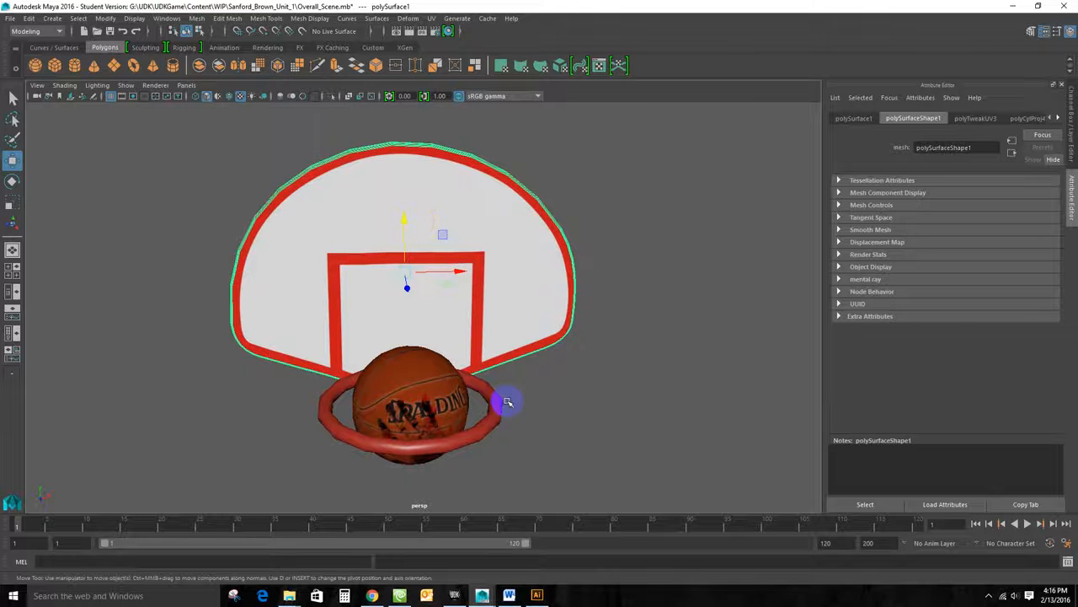
Switch to Illustrator and show the two hidden white inner paths of the backboard artwork.
left_click(537, 596)
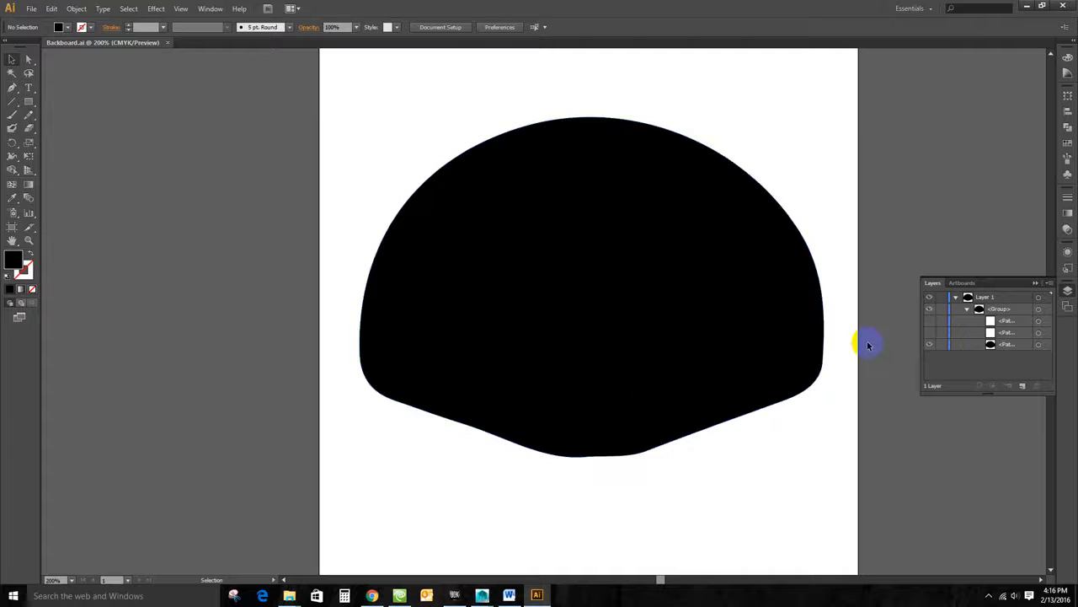
left_click(930, 336)
left_click(928, 324)
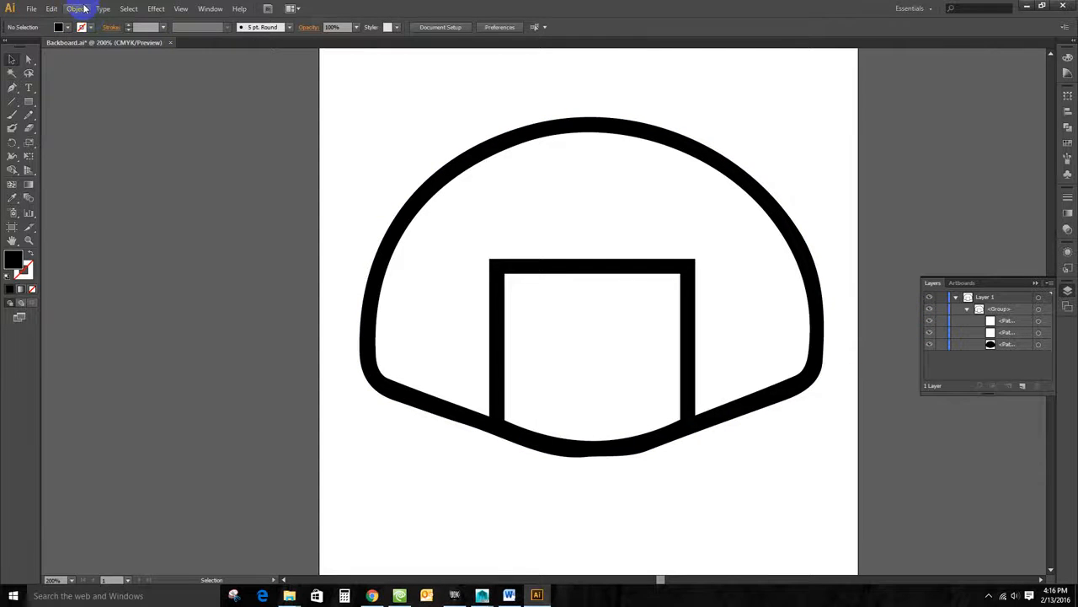
Look up the Image Trace commands available for turning an image into paths.
left_click(57, 8)
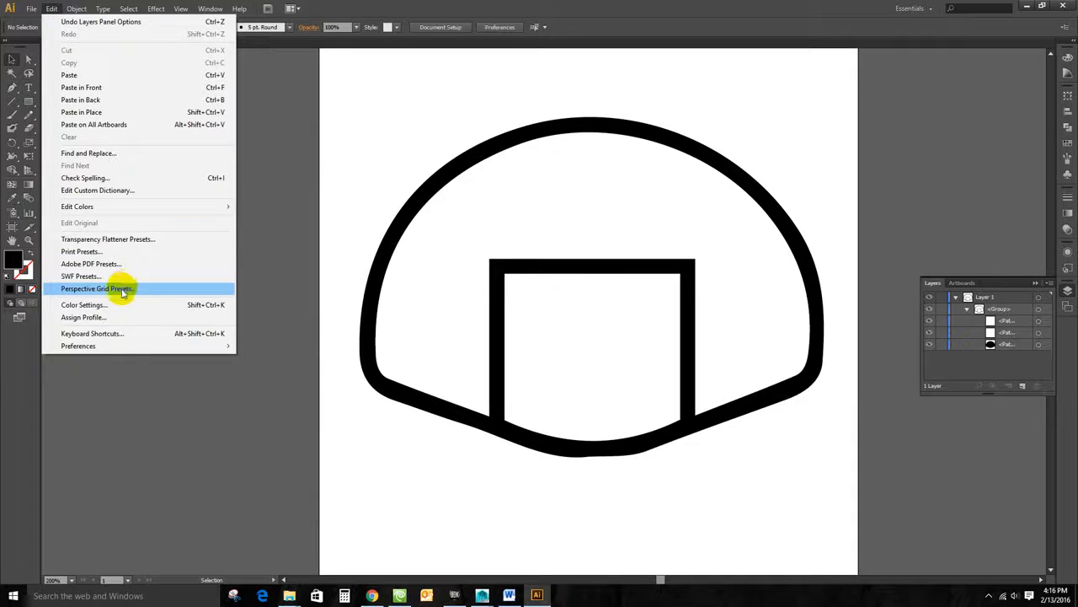
mouse_move(77, 9)
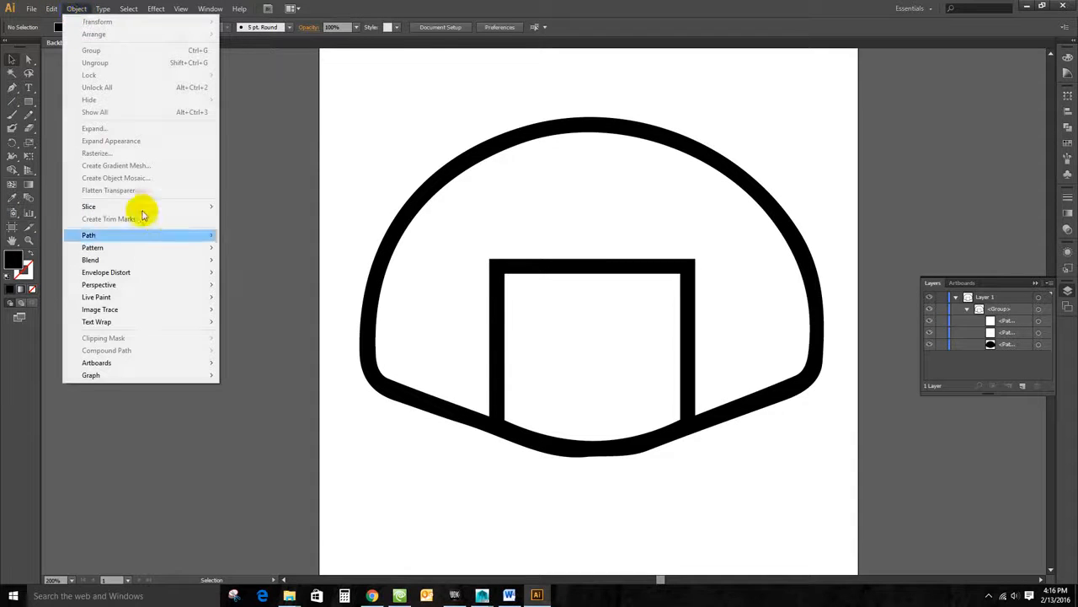
mouse_move(153, 309)
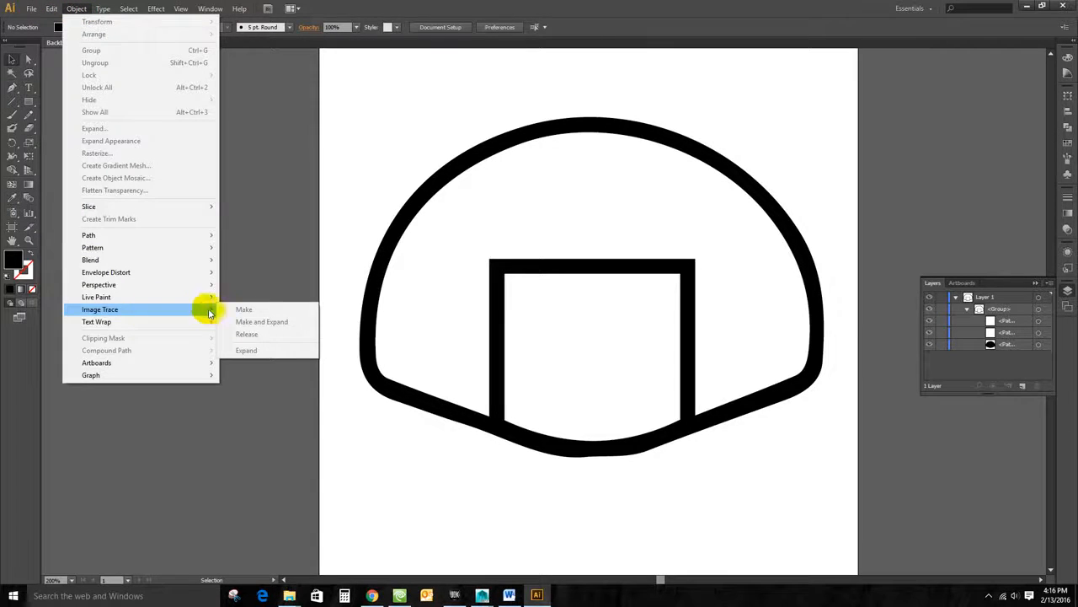
left_click(261, 268)
Select the backboard artwork group and review its arrange, select and Expand commands.
left_click(403, 227)
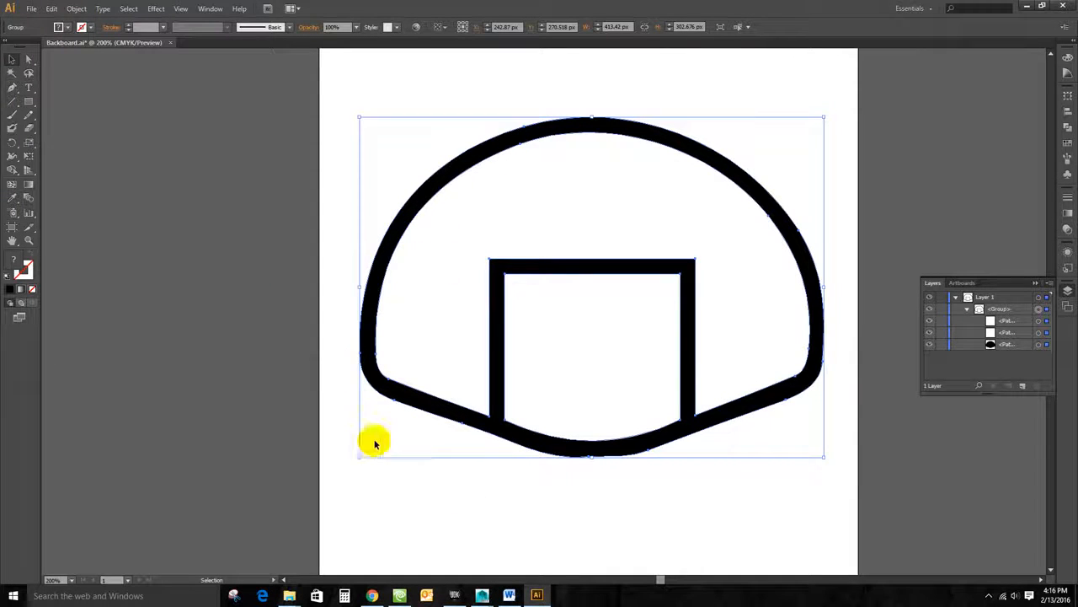
right_click(815, 340)
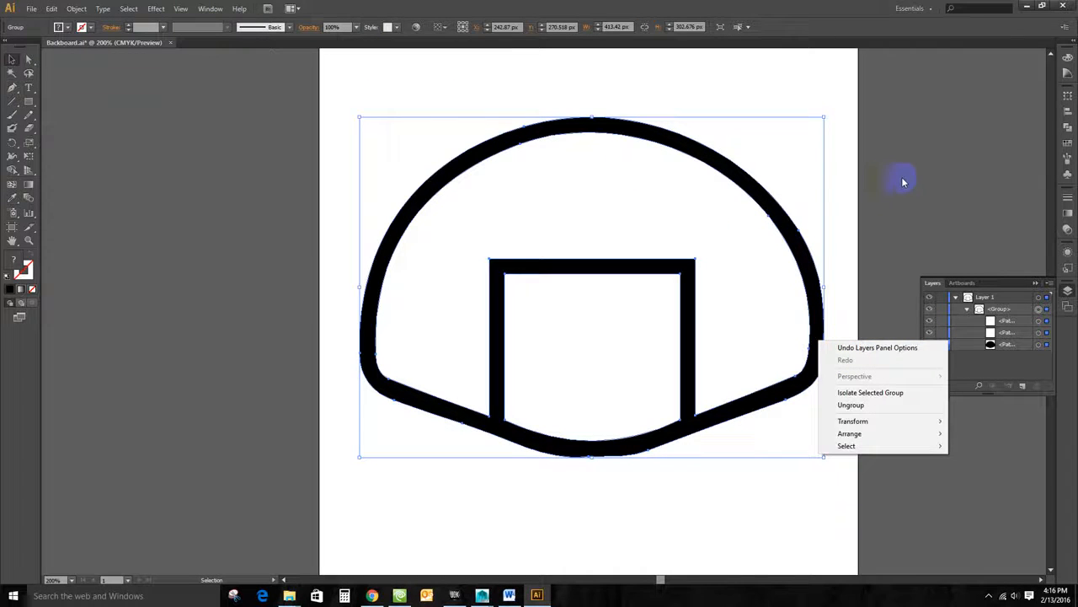
left_click(837, 135)
left_click(804, 255)
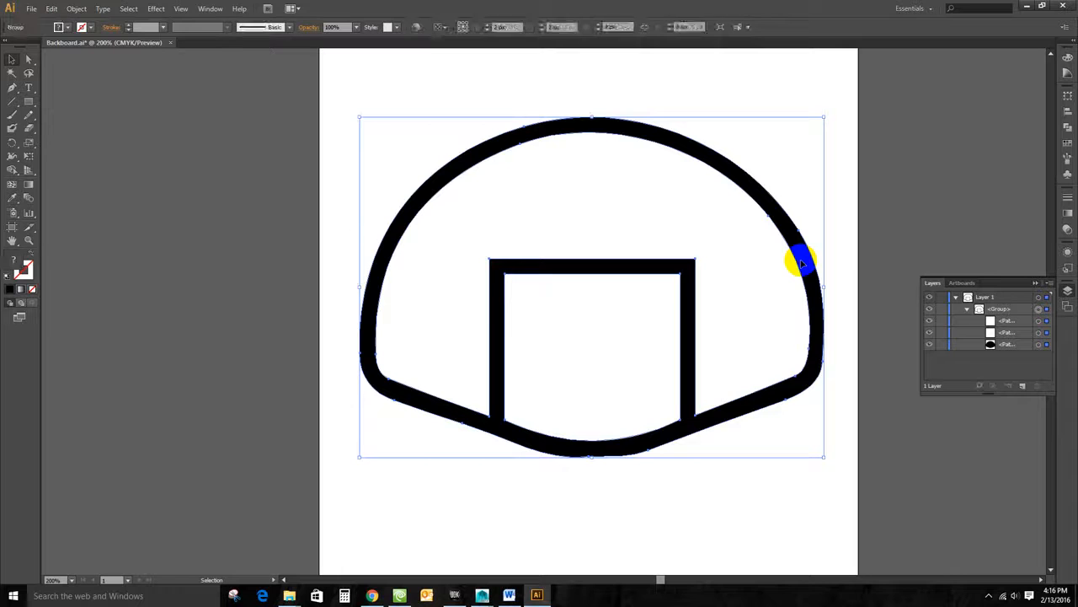
right_click(802, 264)
mouse_move(853, 343)
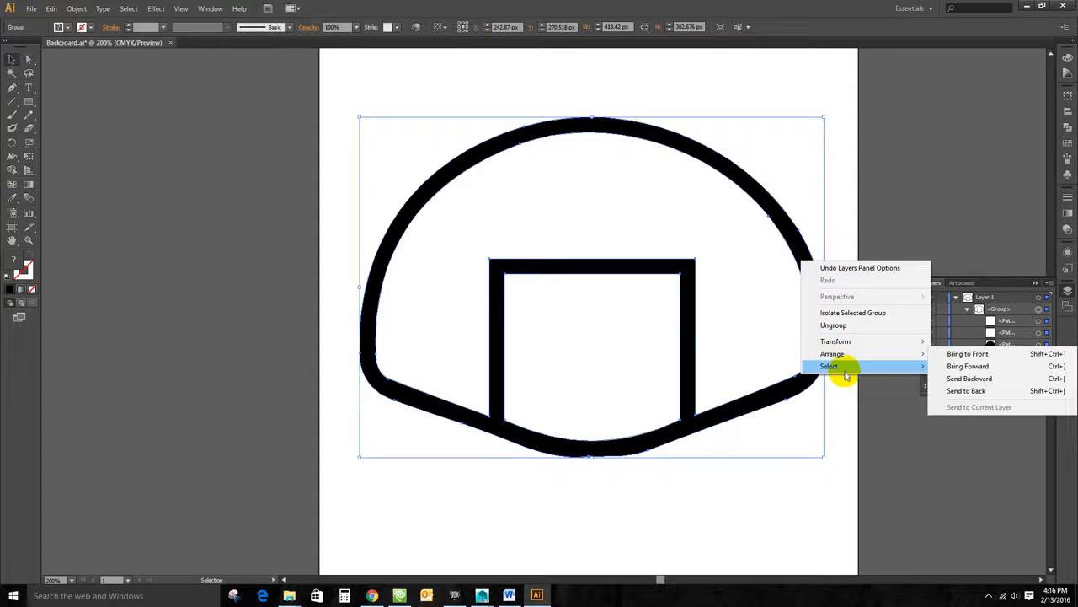
mouse_move(847, 376)
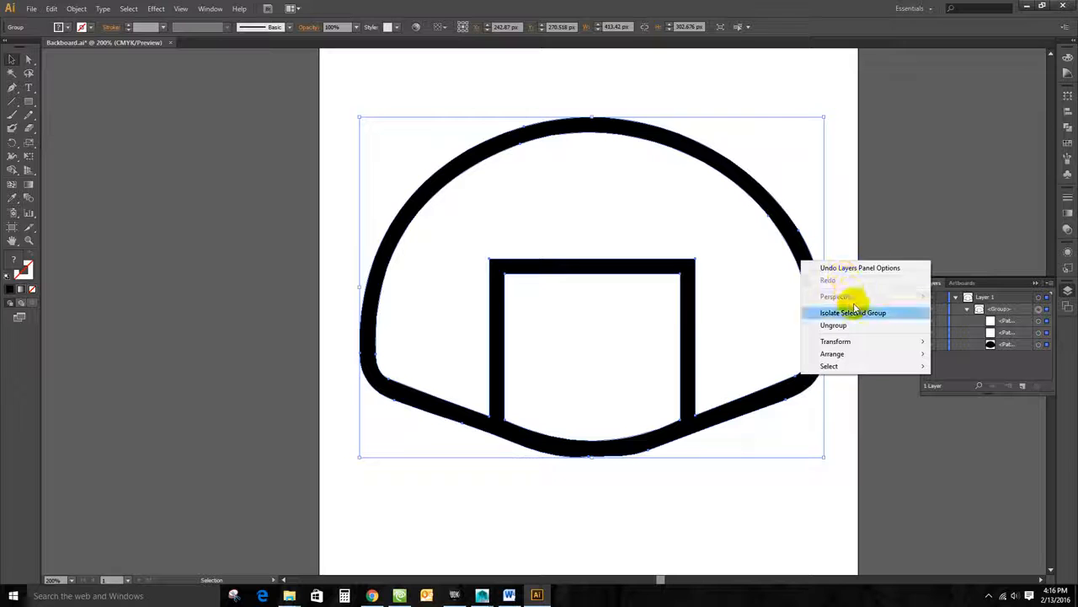
left_click(76, 8)
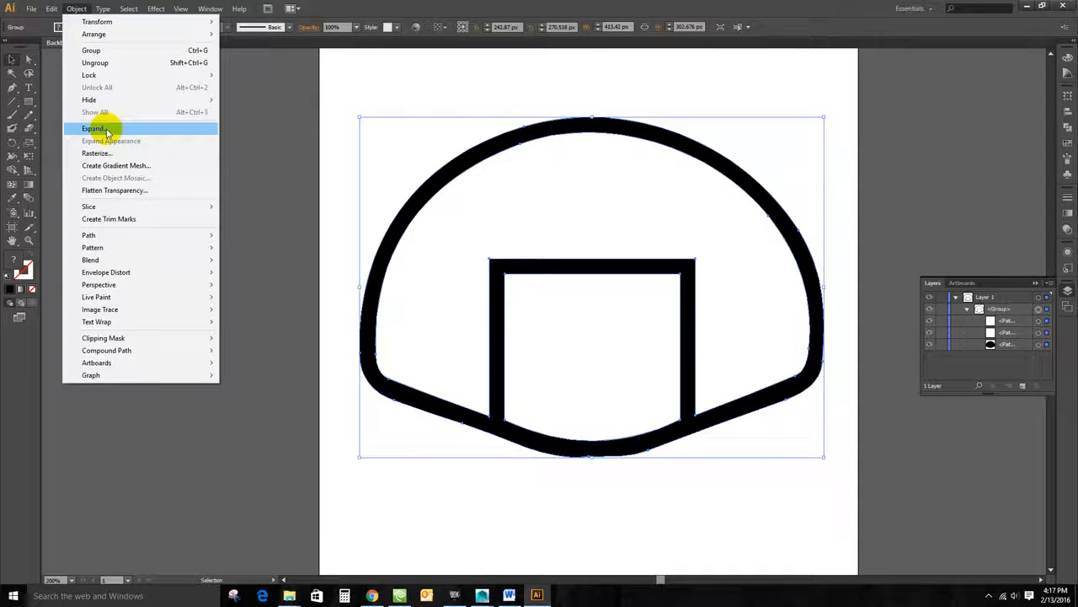
left_click(92, 129)
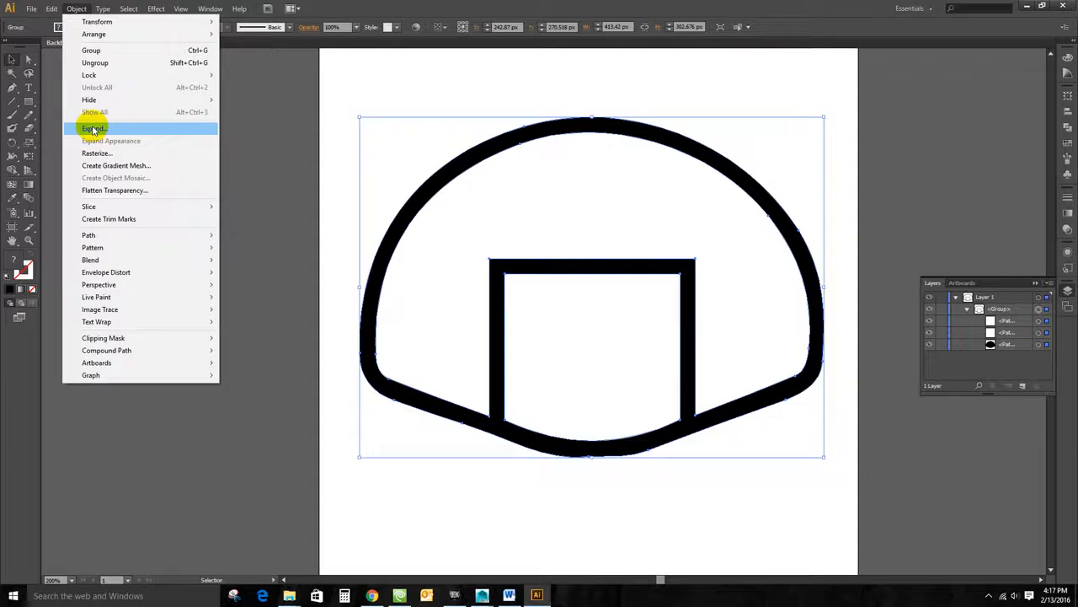
Toggle the visibility of the two white inner paths and leave both hidden, showing only the solid black backboard outline.
left_click(967, 308)
left_click(967, 308)
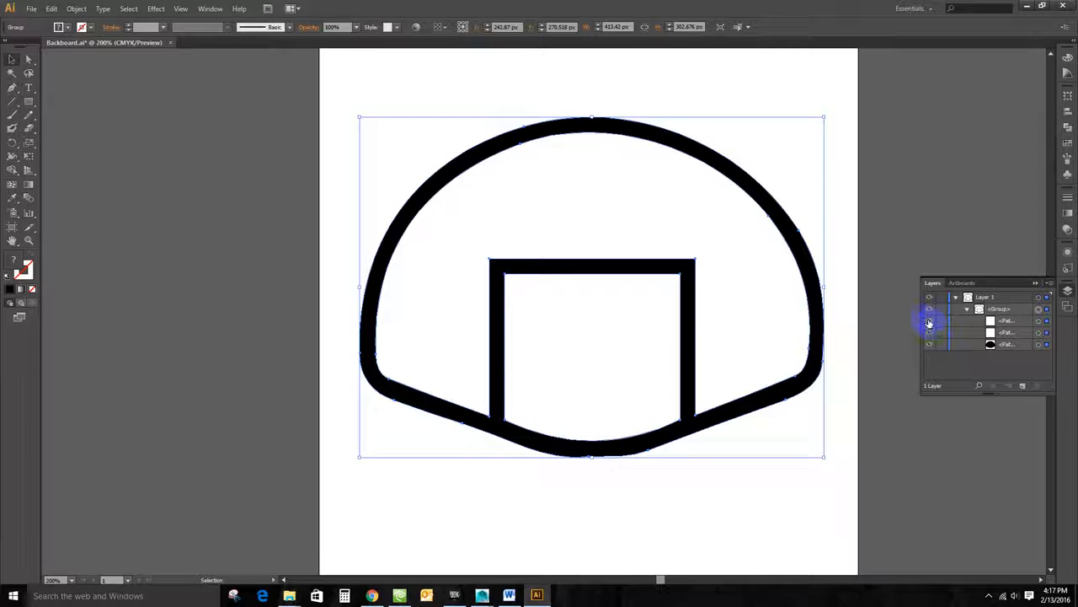
left_click(930, 321)
left_click(930, 332)
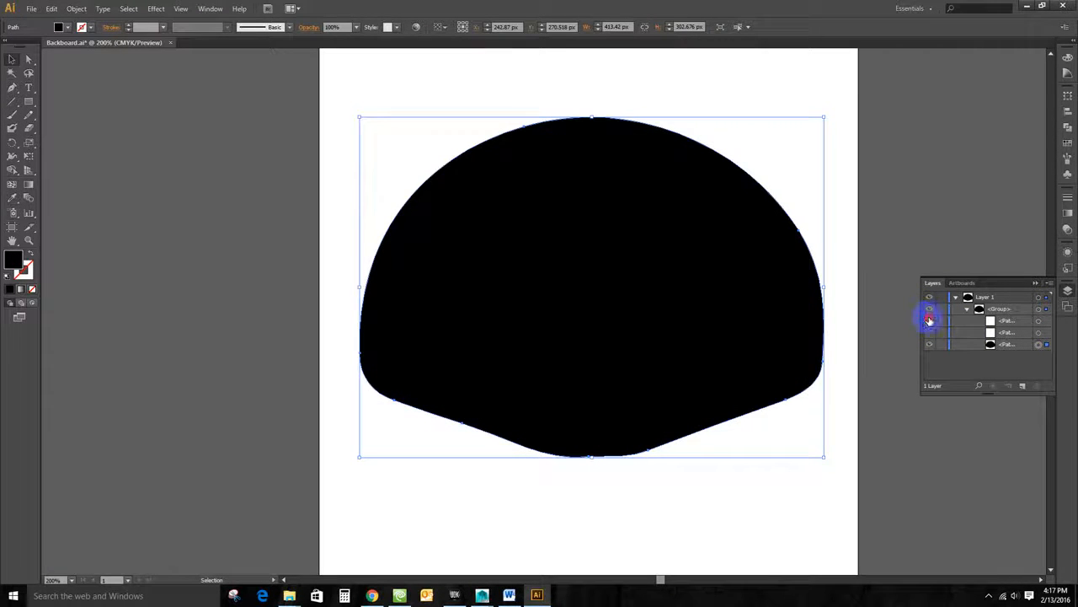
left_click(930, 321)
left_click(931, 333)
left_click(930, 321)
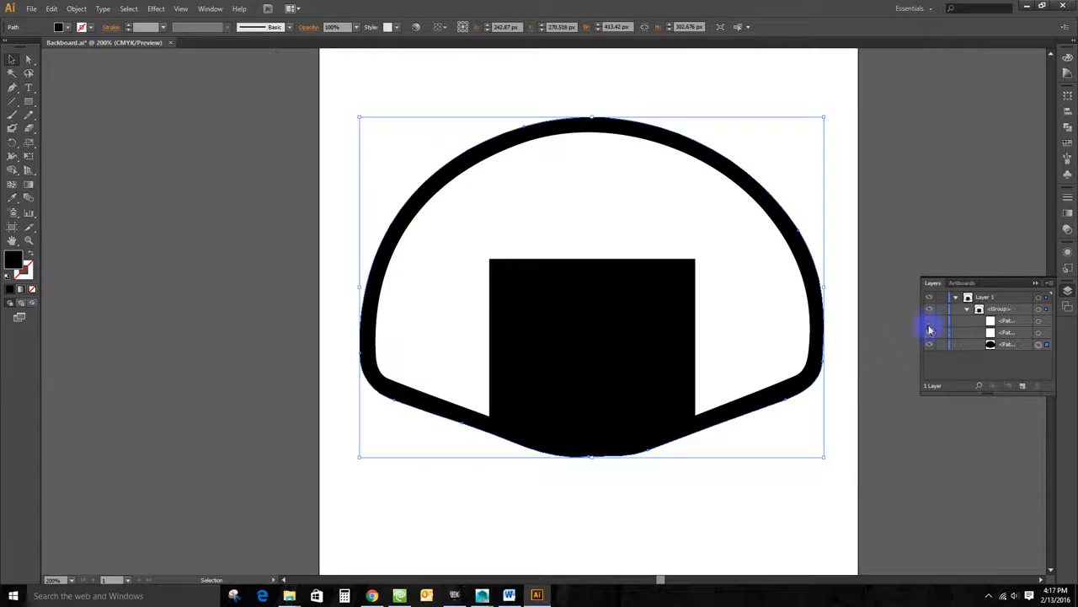
left_click(929, 332)
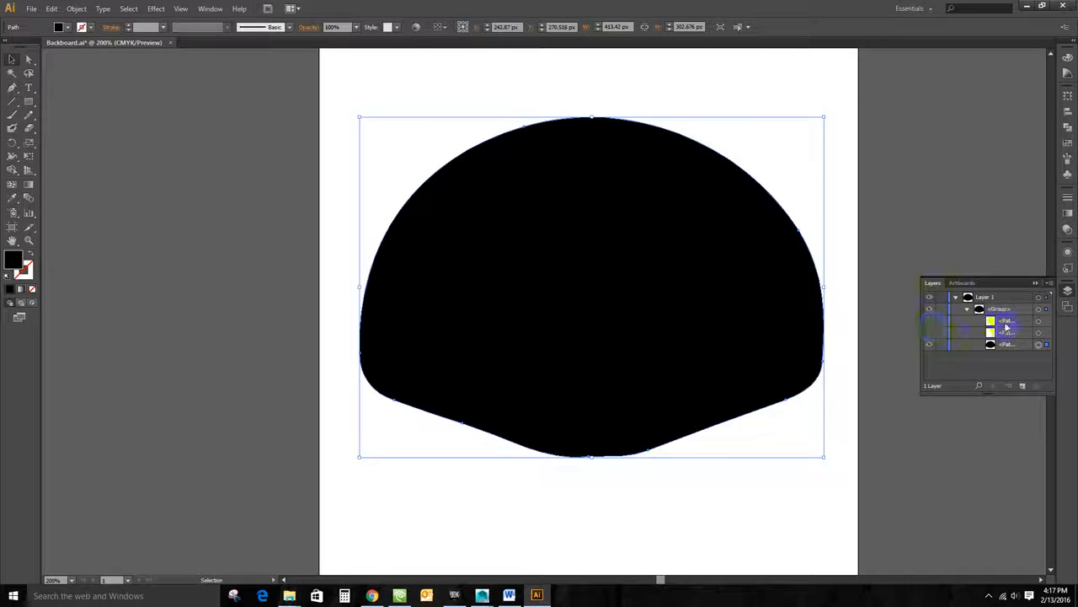
Delete the two hidden white inner paths from the group, keeping only the black backboard silhouette.
key("Delete")
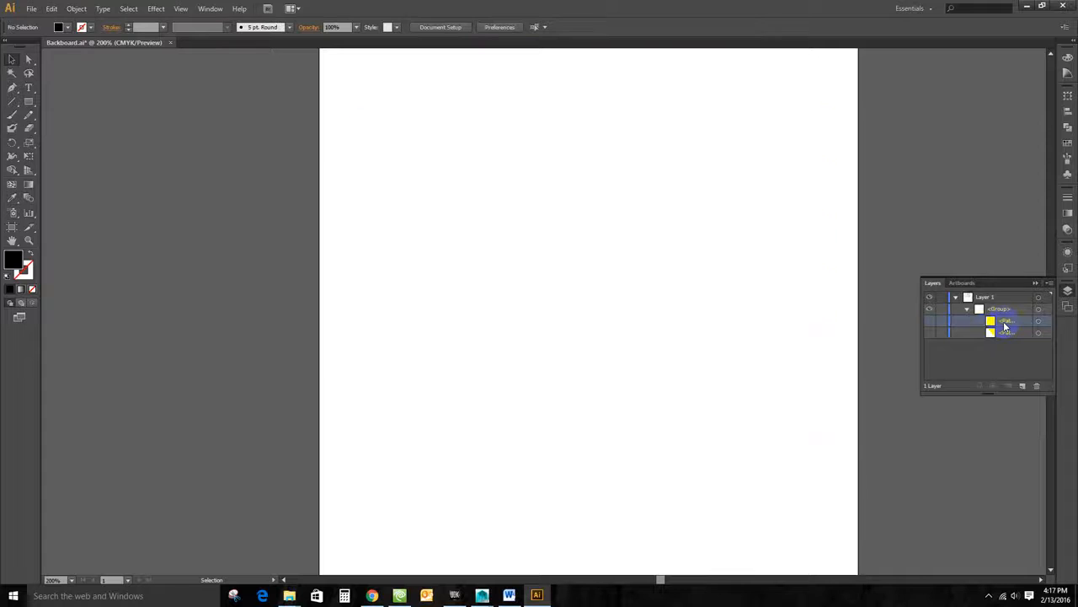
key("ctrl+z")
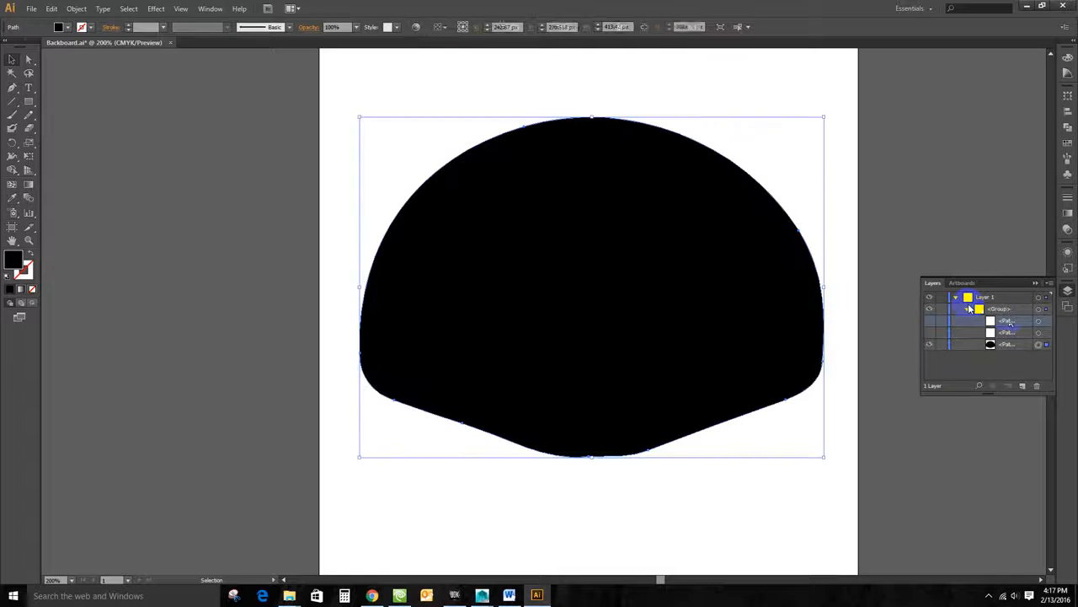
left_click(1036, 388)
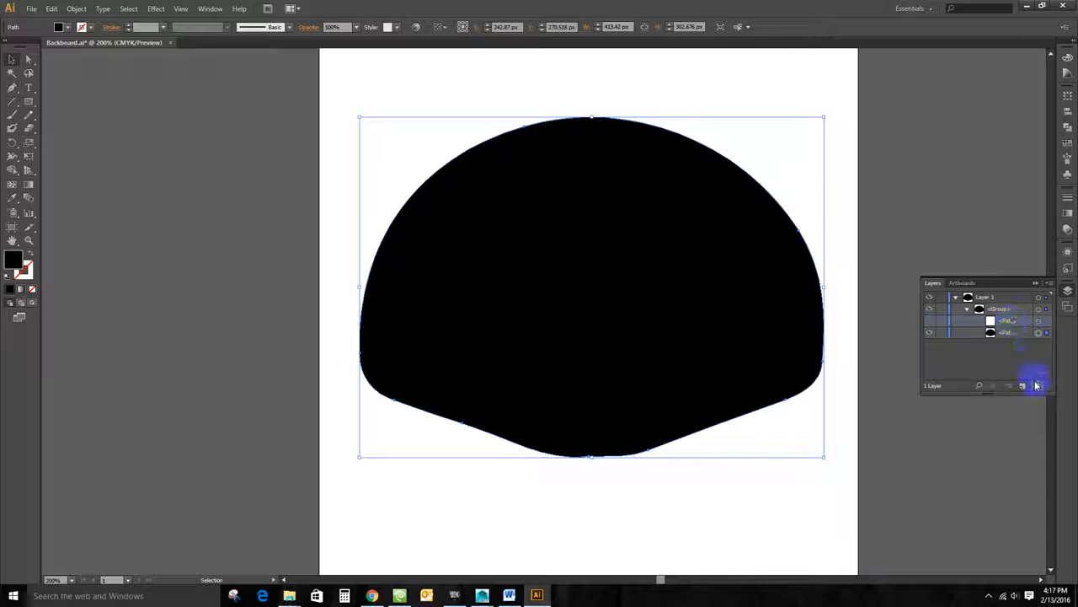
left_click(1037, 385)
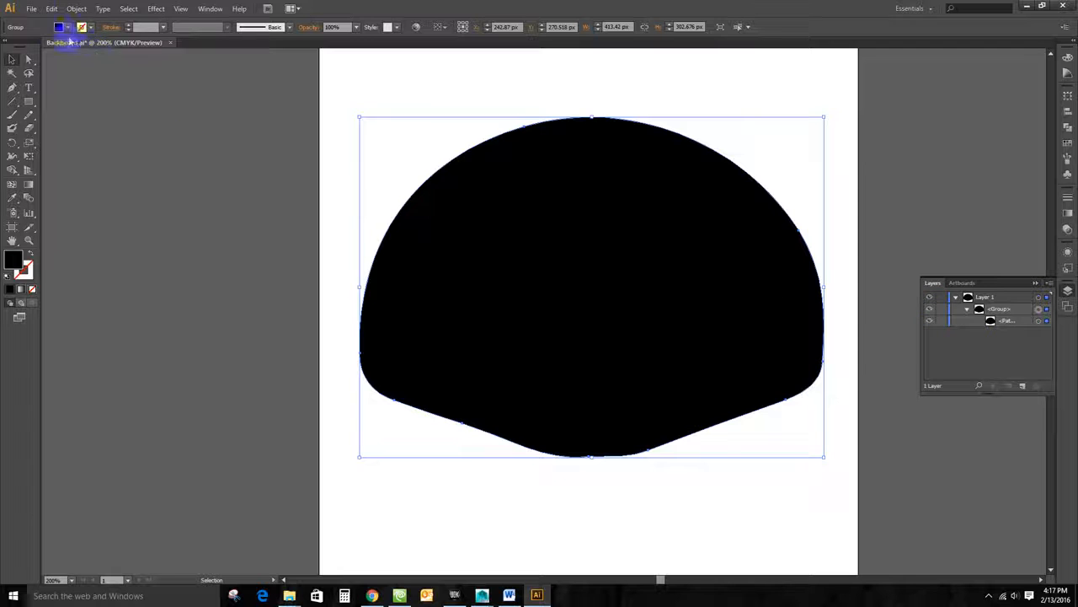
Save the artwork as Backboard.ai in Adobe Illustrator format in the Sanford_Brown_Unit_1 folder, replacing the existing file.
left_click(35, 11)
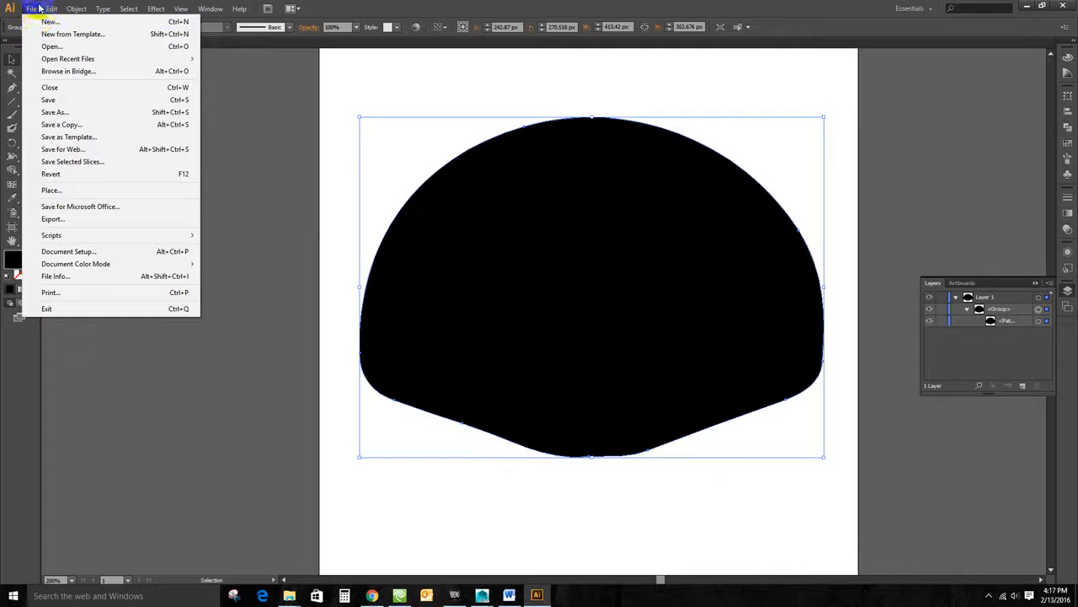
mouse_move(51, 9)
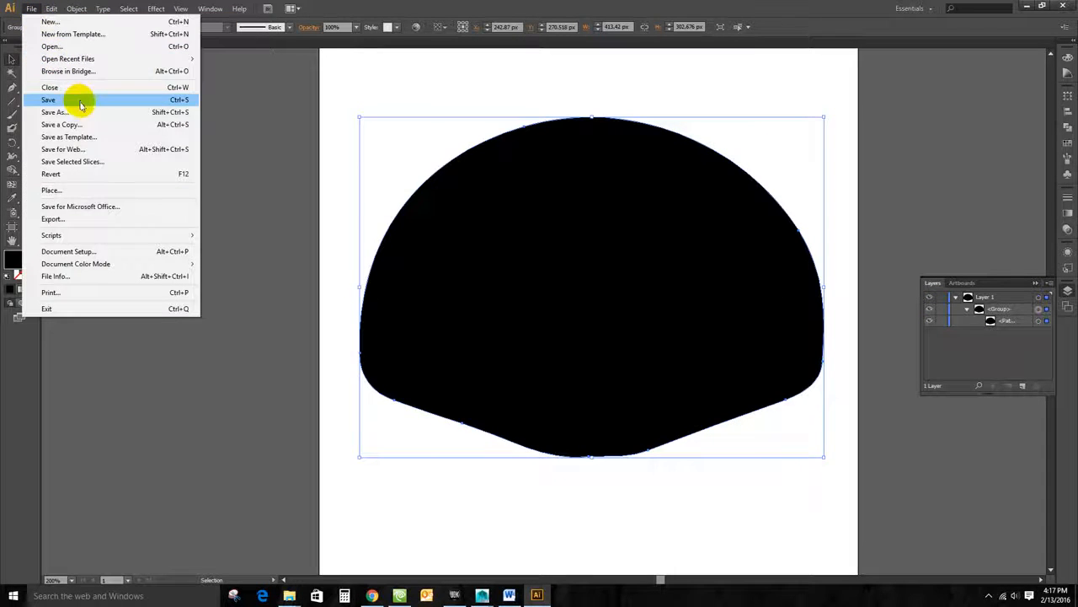
left_click(64, 114)
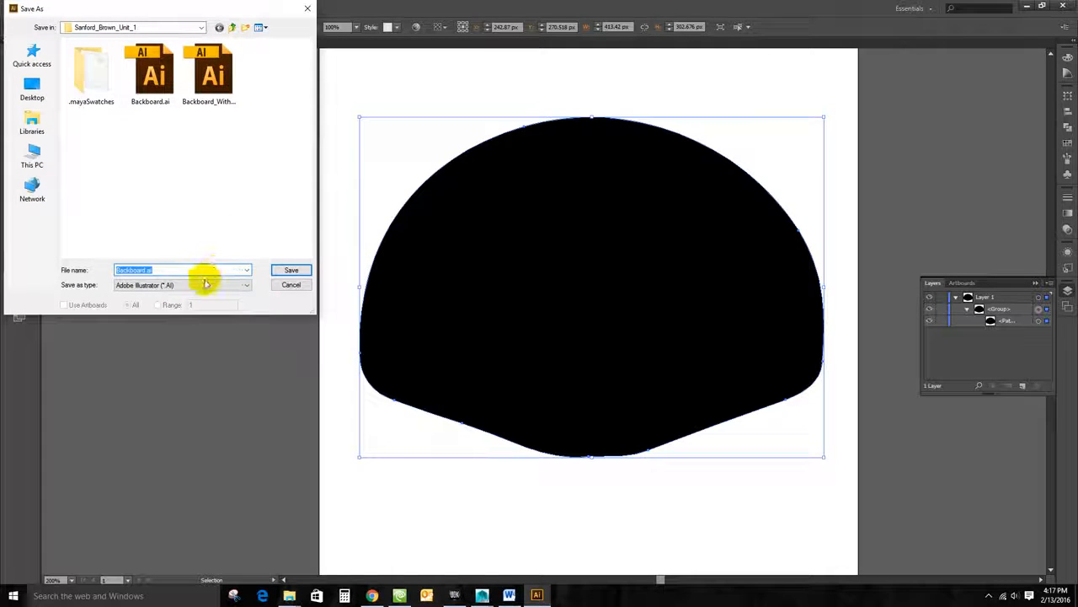
left_click(156, 80)
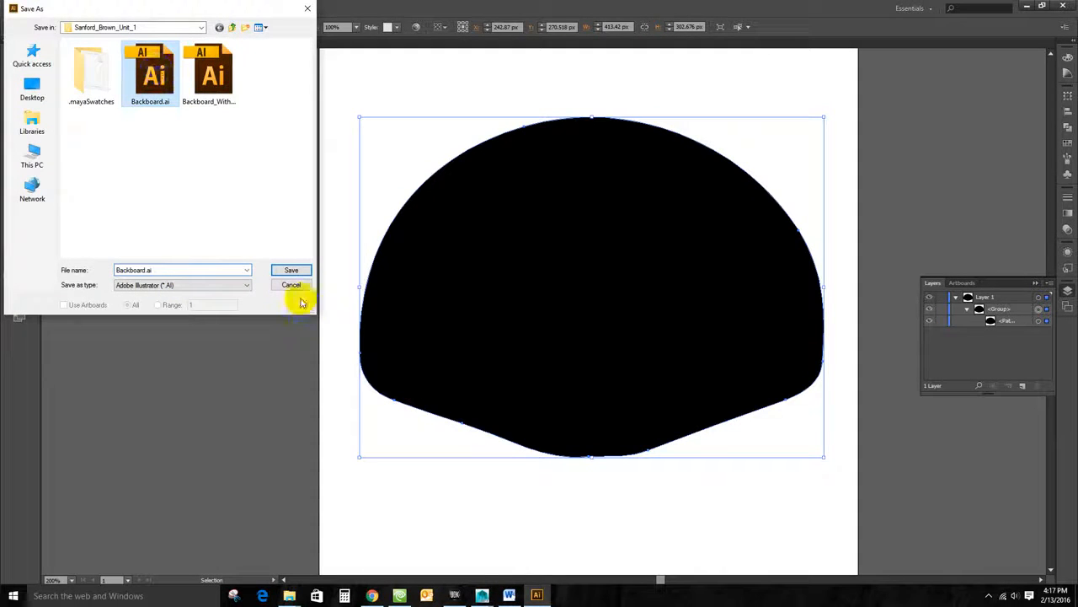
left_click(293, 271)
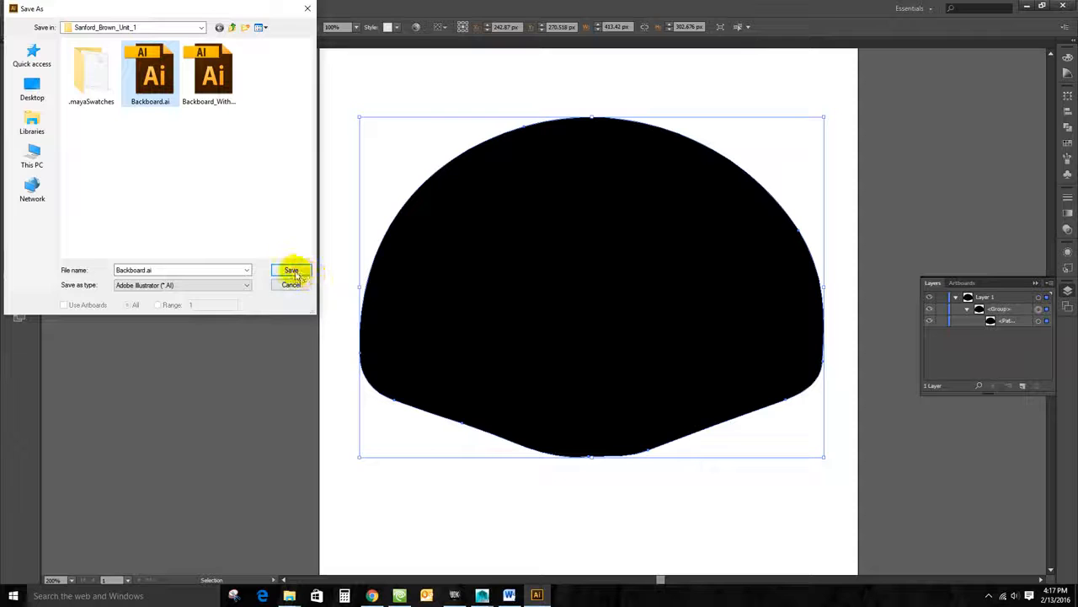
left_click(225, 293)
left_click(253, 293)
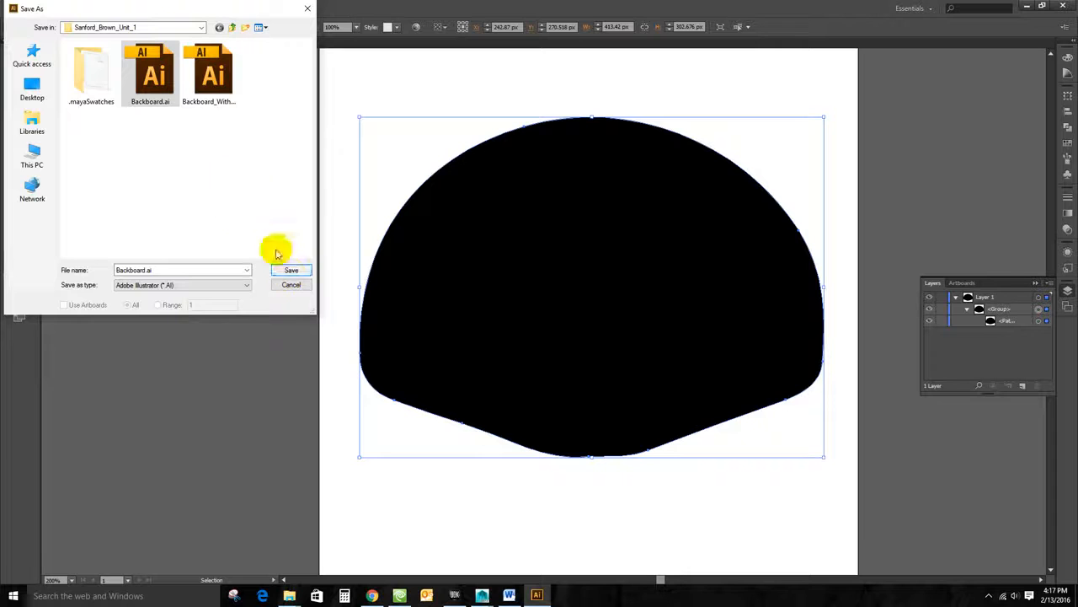
left_click(150, 85)
left_click(290, 269)
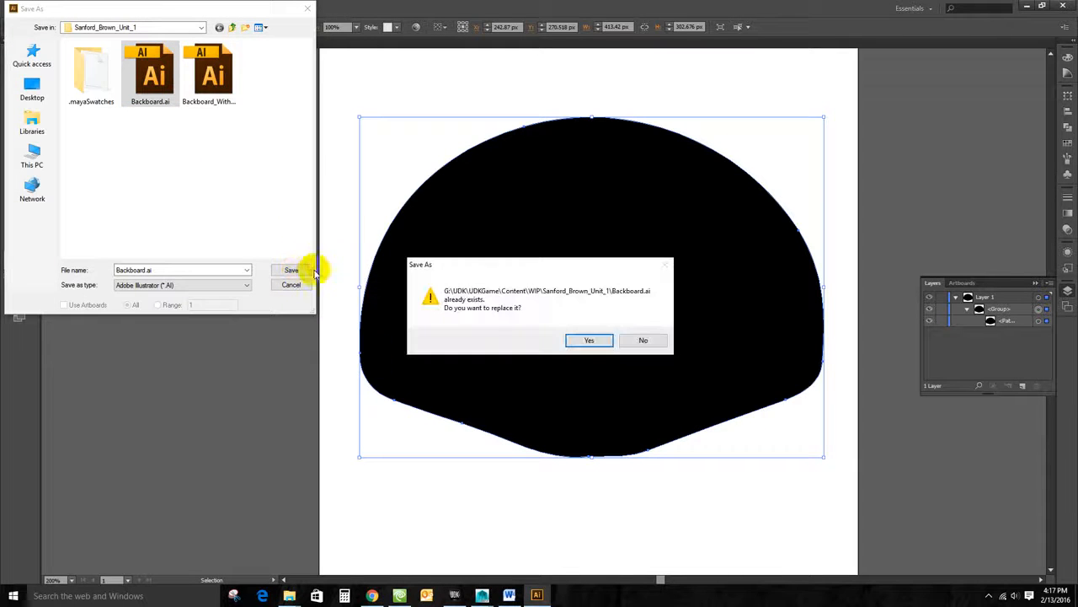
left_click(590, 340)
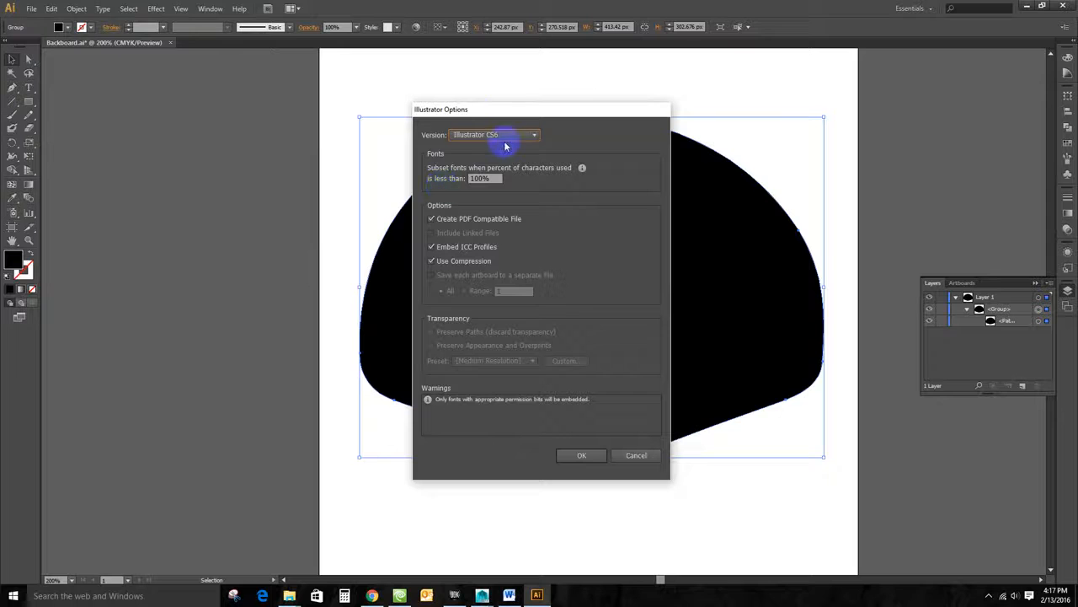
Set the file version to Illustrator 8 and complete the save in the older format.
left_click(504, 136)
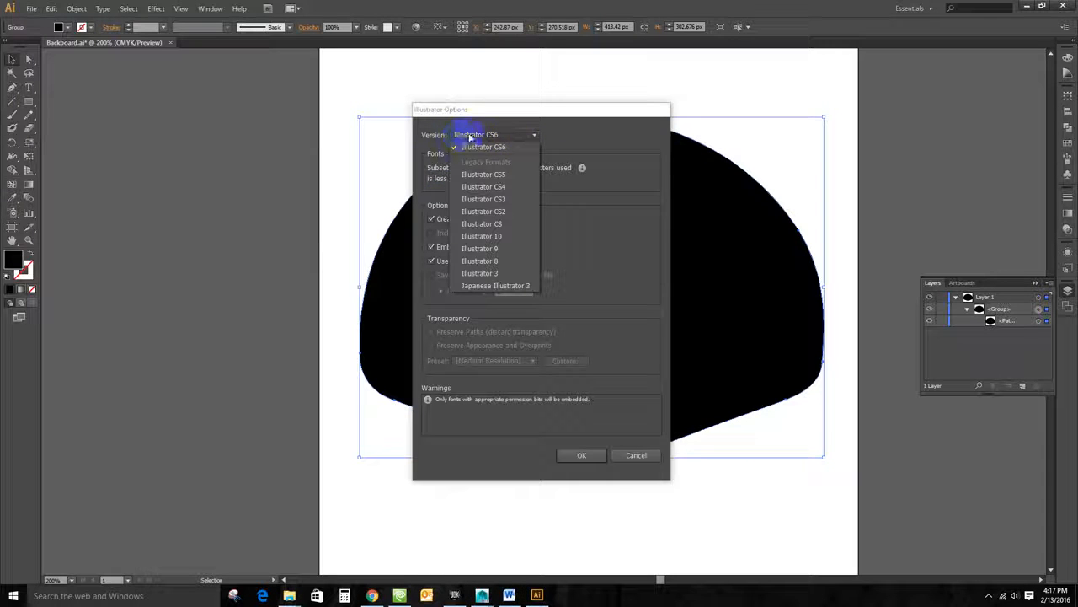
left_click(506, 263)
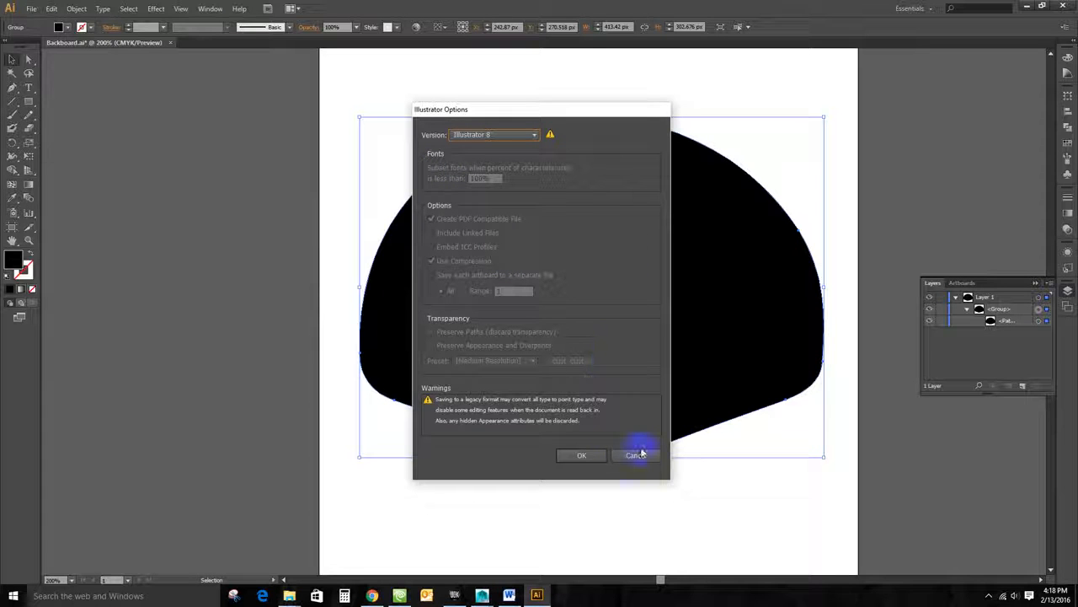
left_click(574, 455)
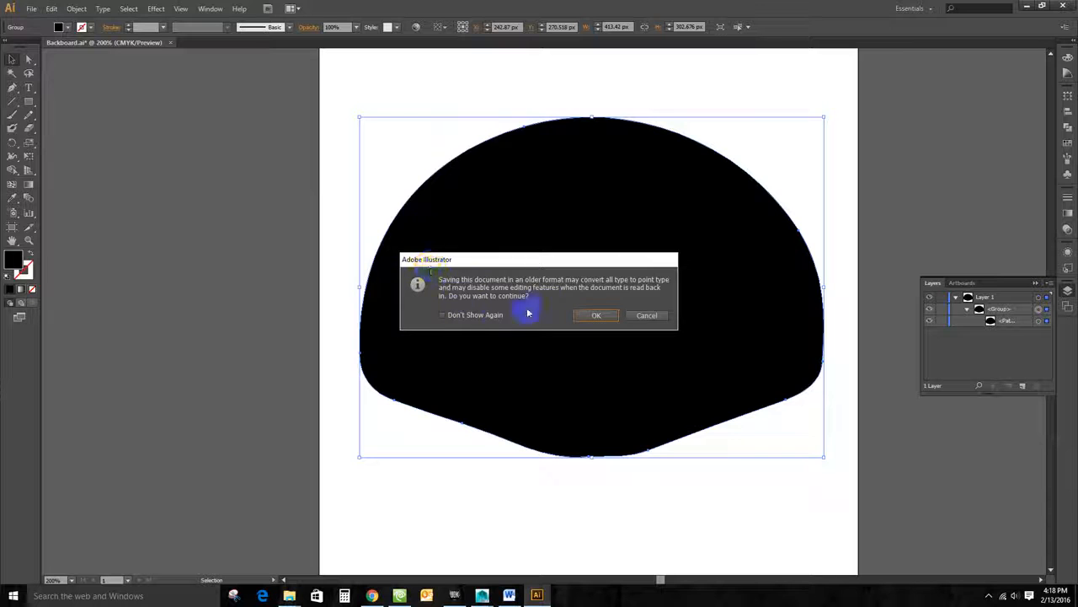
left_click(594, 316)
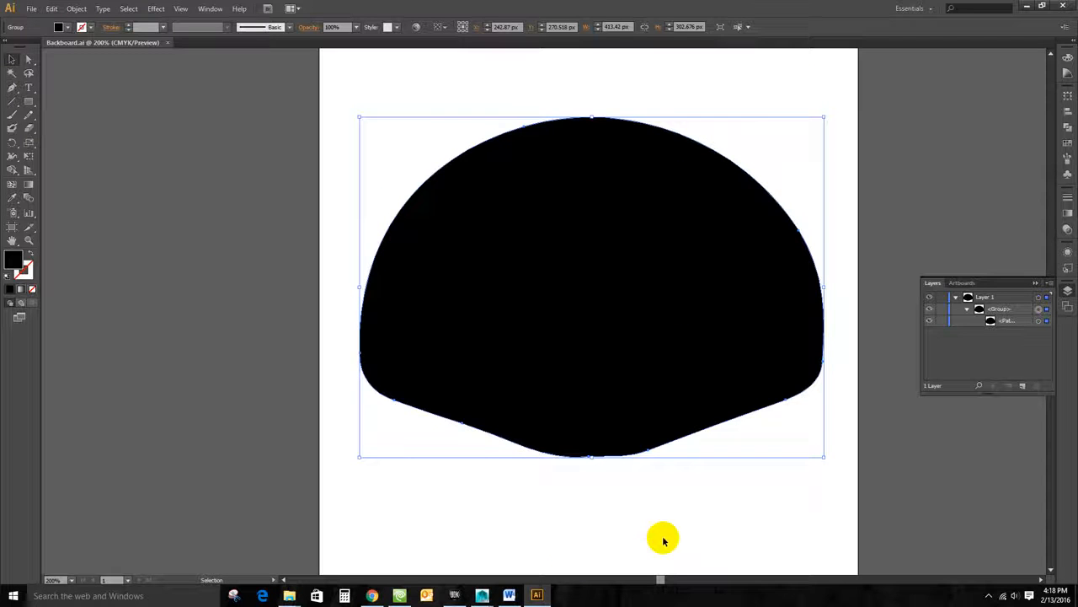
Switch to Maya and open the creation options for an Adobe Illustrator object.
left_click(481, 596)
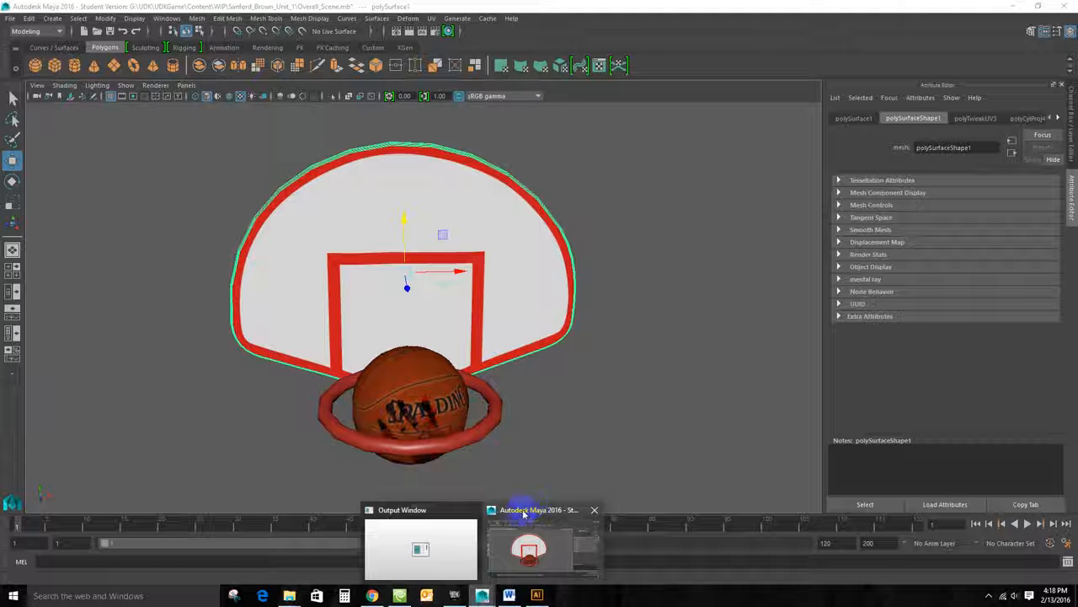
left_click(515, 510)
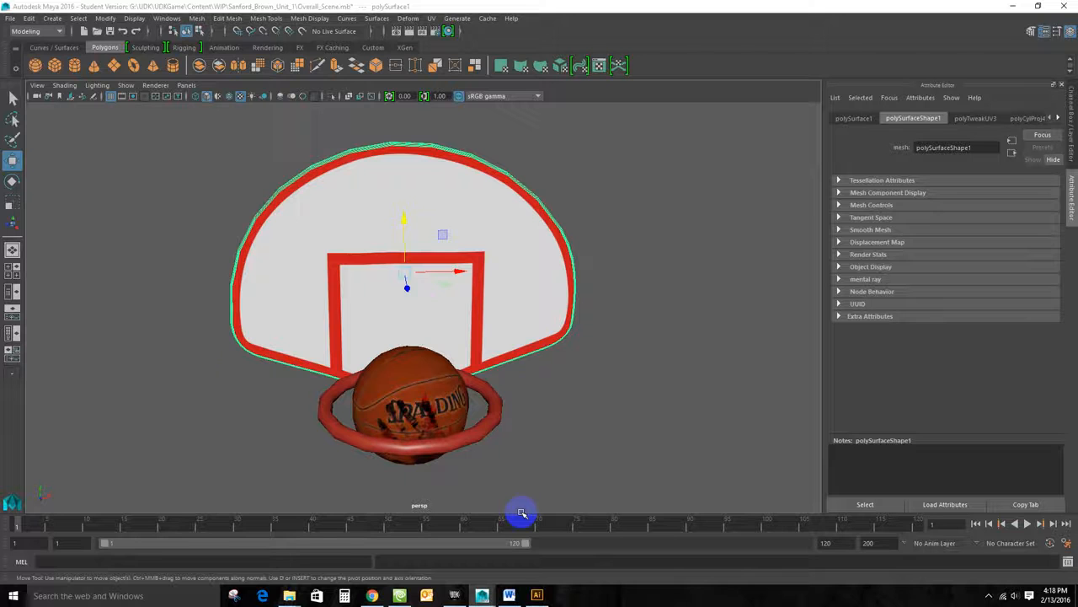
left_click(50, 19)
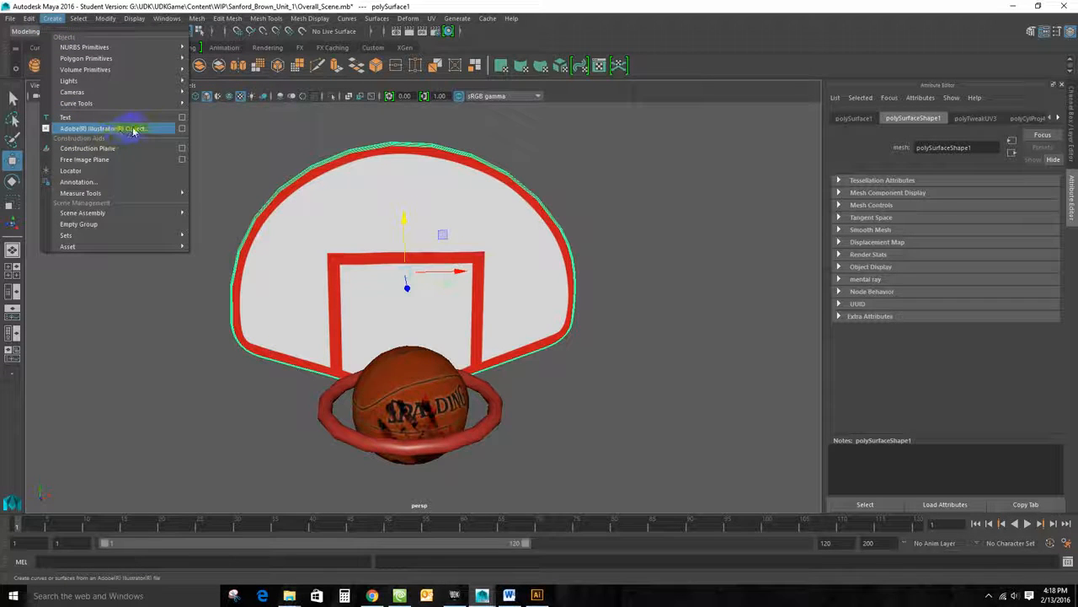
left_click(182, 129)
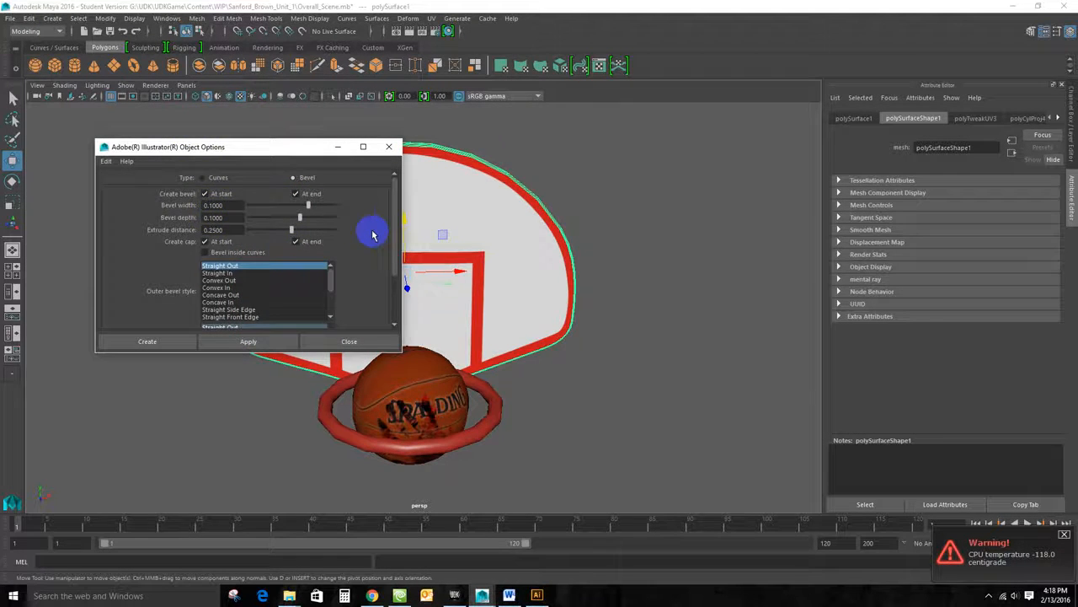
Review the Bevel settings for the Illustrator object and reset them to their defaults.
scroll(373, 234, "down", 3)
scroll(374, 234, "up", 3)
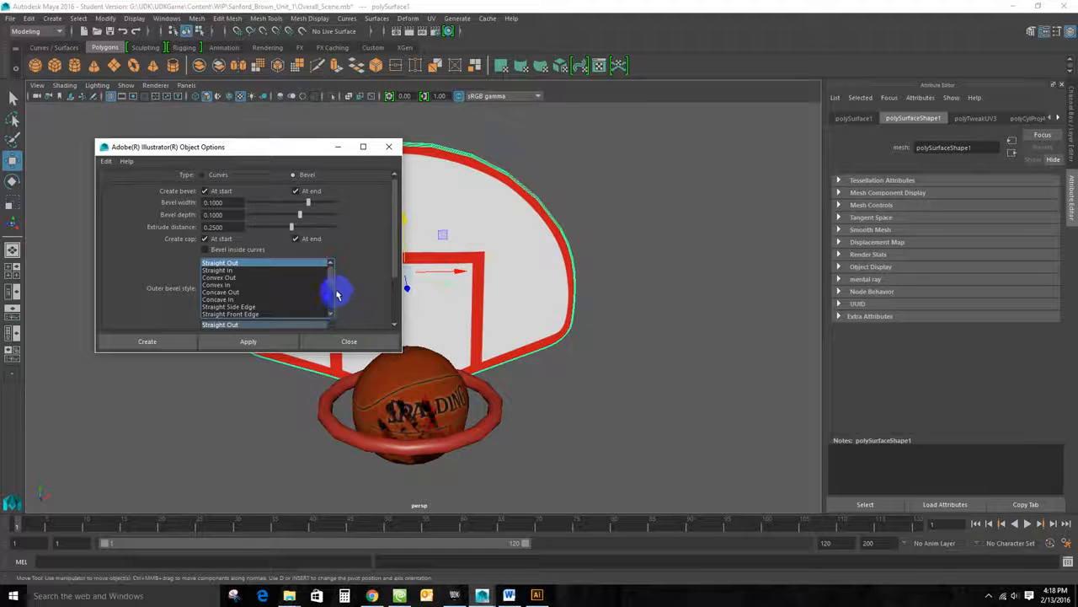
left_click_drag(333, 284, 362, 216)
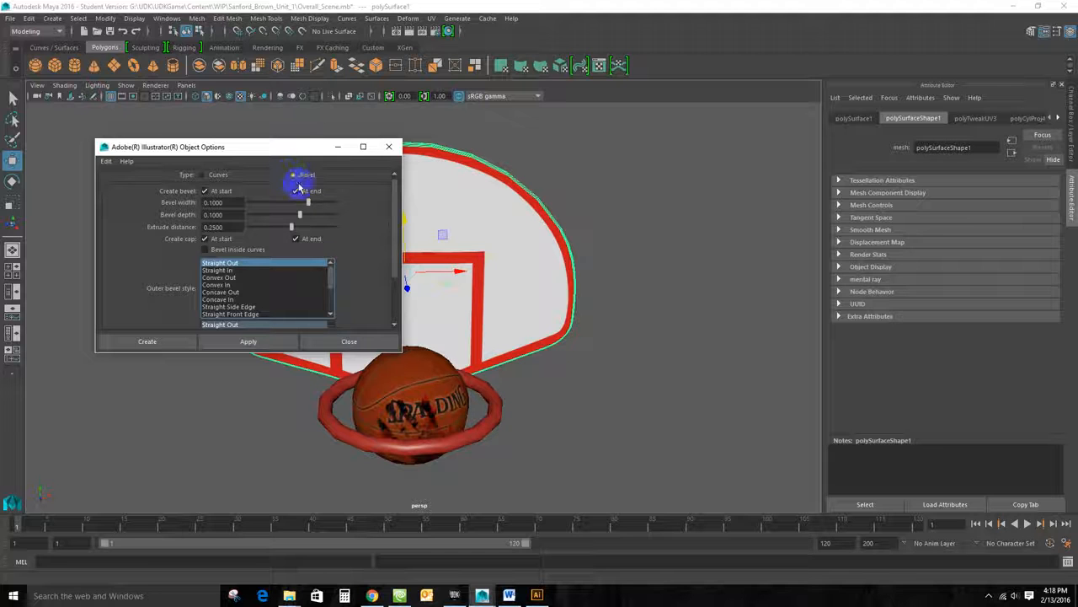
left_click(107, 161)
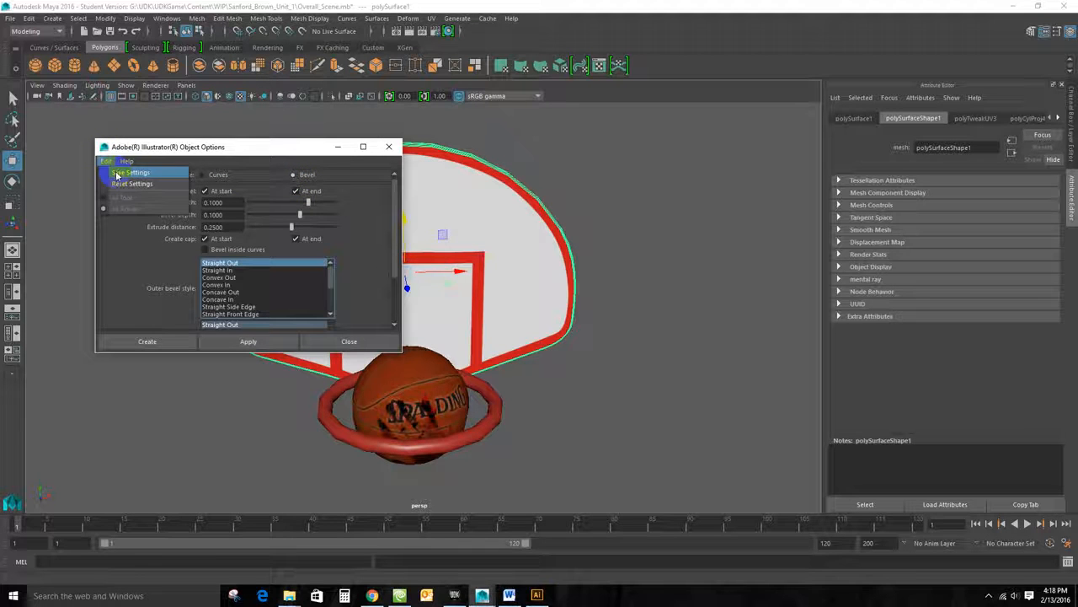
left_click(117, 184)
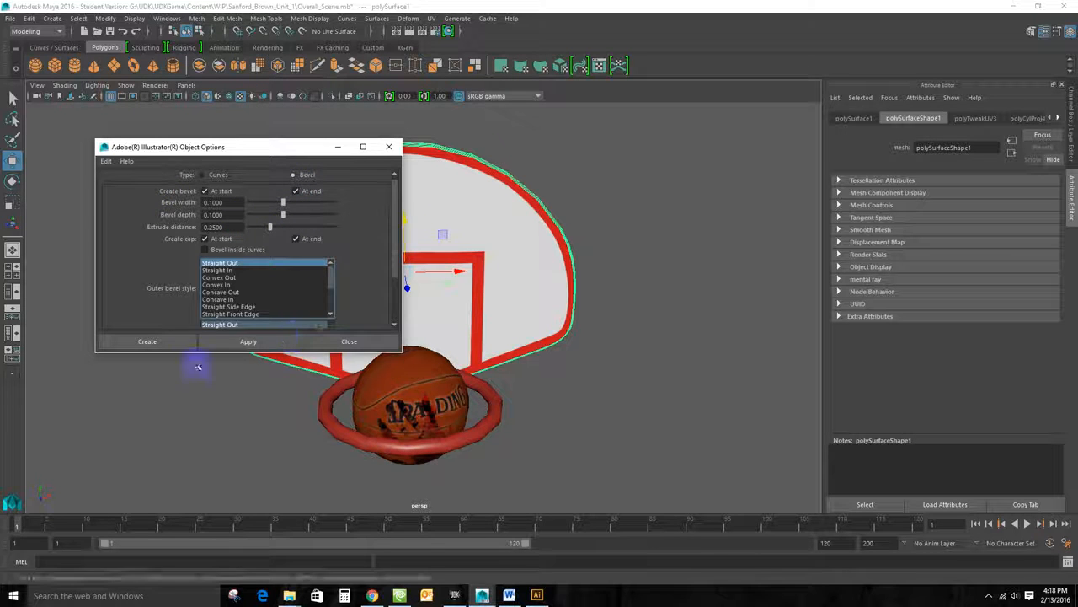
Create the beveled Illustrator object from Backboard.ai in the Sanford_Brown_Unit_1 folder.
left_click(233, 342)
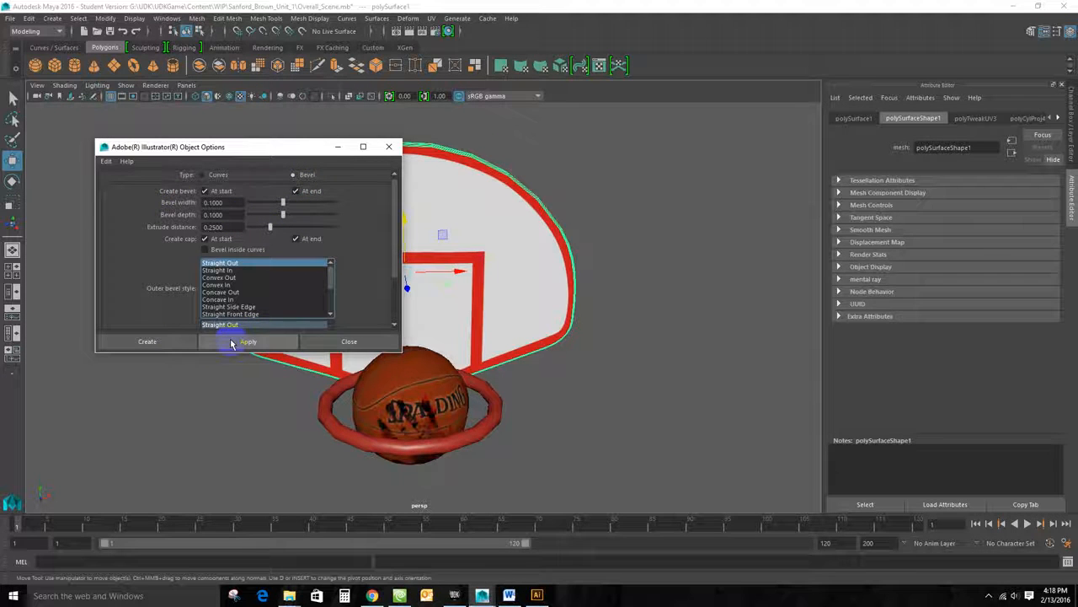
left_click(148, 341)
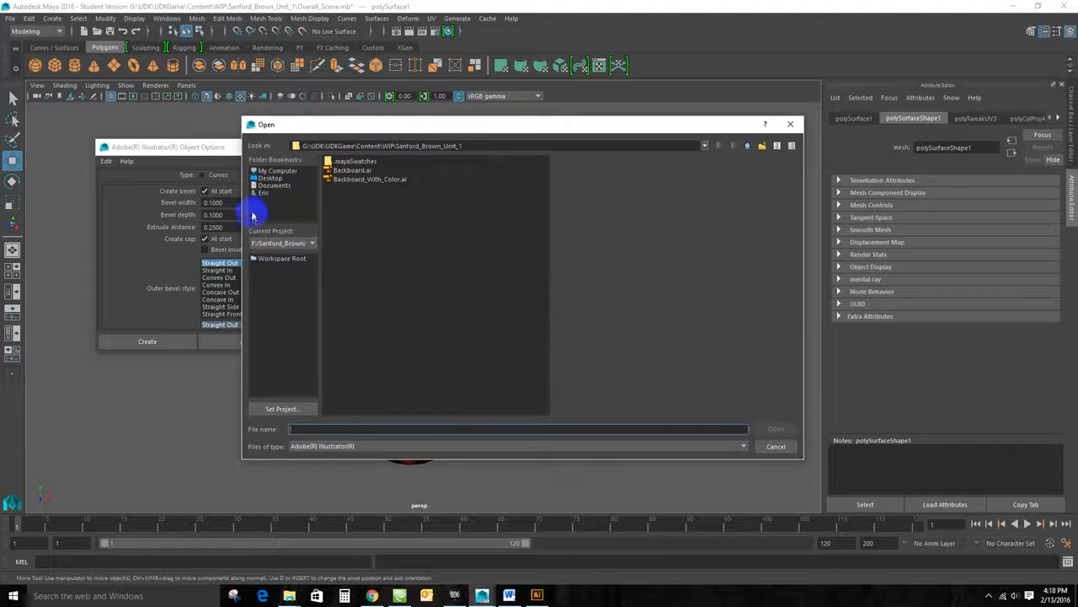
left_click(338, 172)
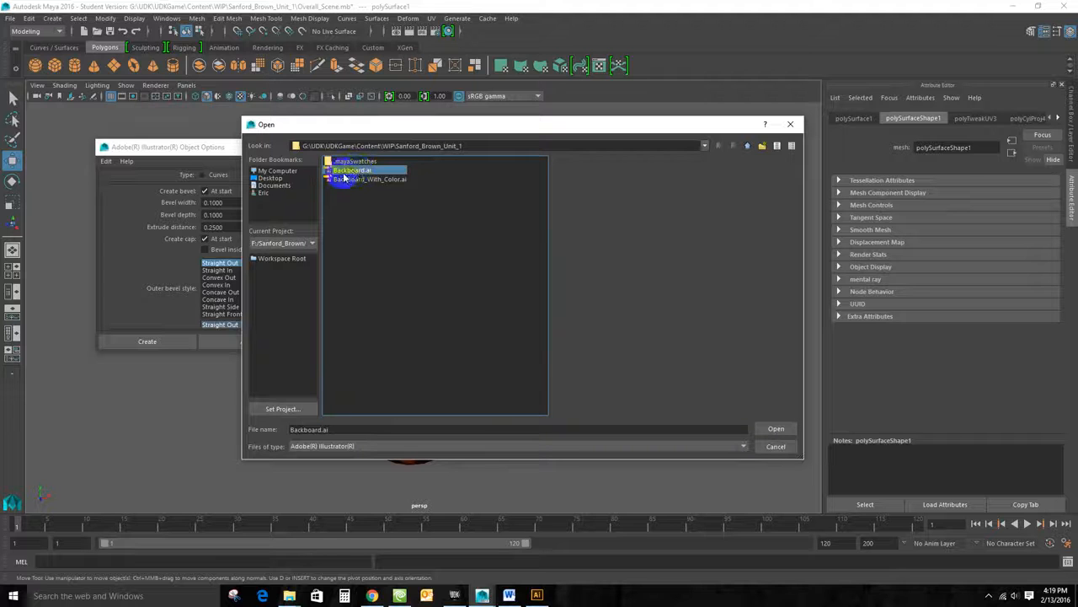
left_click(772, 428)
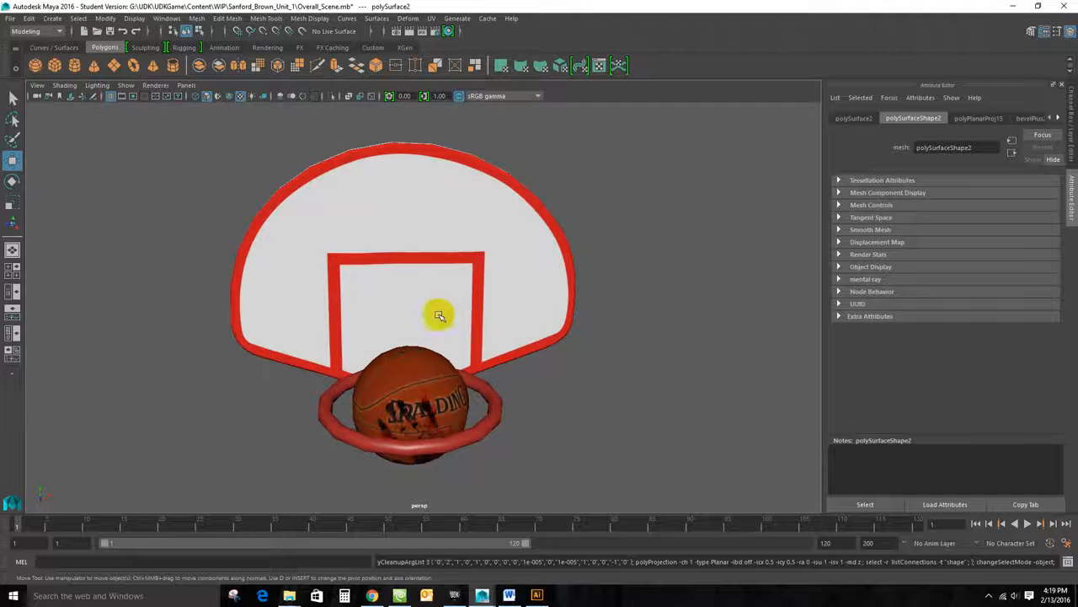
Select the imported gray backboard mesh below the hoop and center its pivot.
left_click_drag(569, 353, 480, 385, "alt")
middle_click_drag(388, 409, 685, 225, "alt")
right_click_drag(419, 309, 650, 305, "alt")
left_click_drag(404, 355, 481, 281, "alt")
left_click(594, 277)
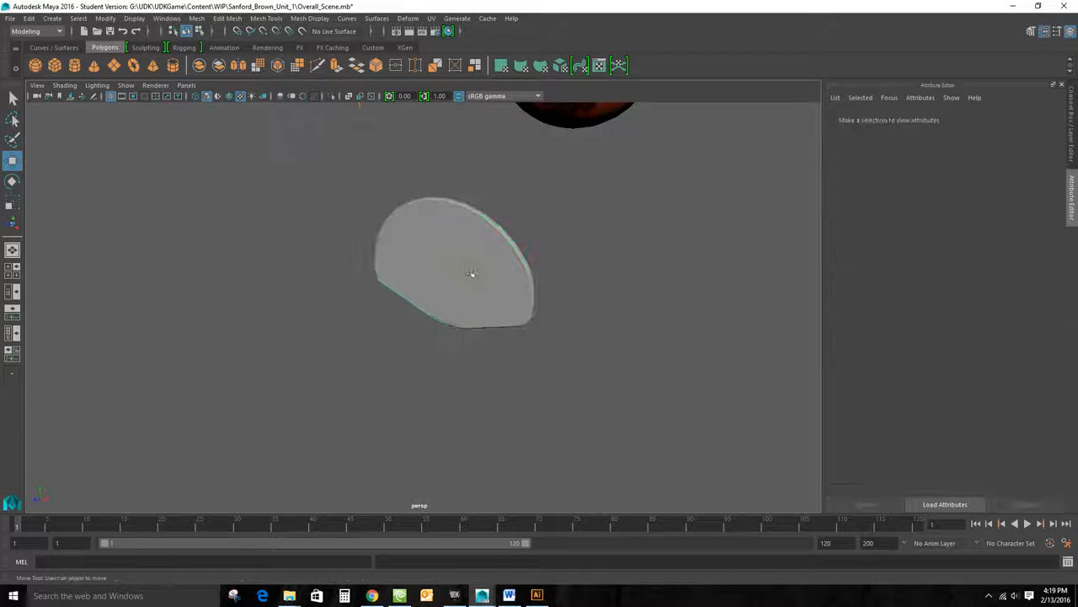
left_click(495, 279)
right_click_drag(404, 312, 568, 318, "alt")
mouse_move(606, 314)
left_mouse_down("alt")
mouse_move(510, 291)
mouse_move(622, 311)
left_mouse_up("alt")
right_click_drag(622, 312, 334, 295, "alt")
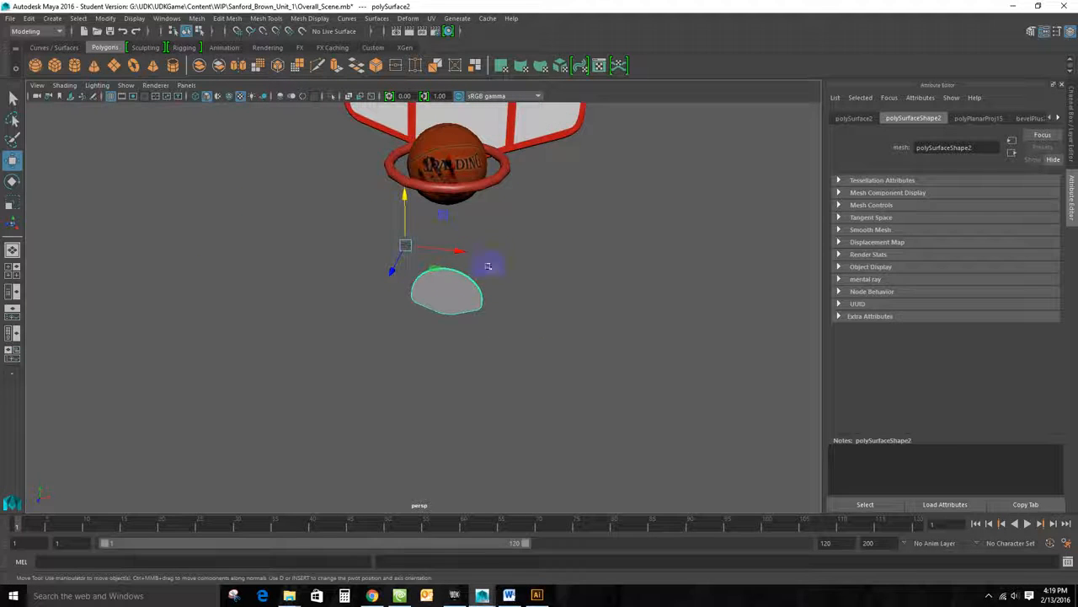
left_click(53, 18)
mouse_move(105, 22)
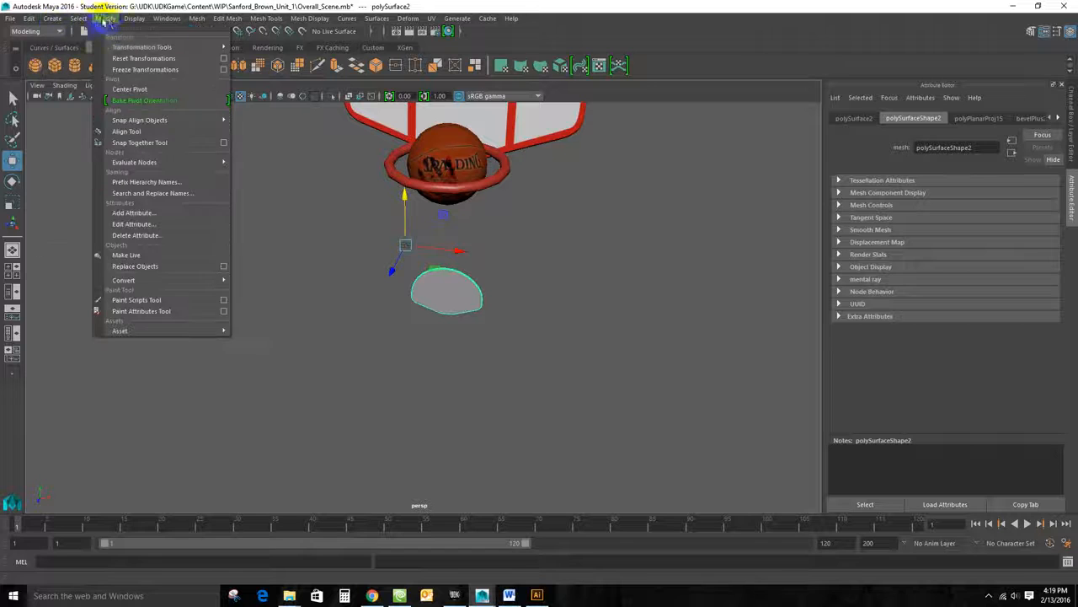
left_click(130, 89)
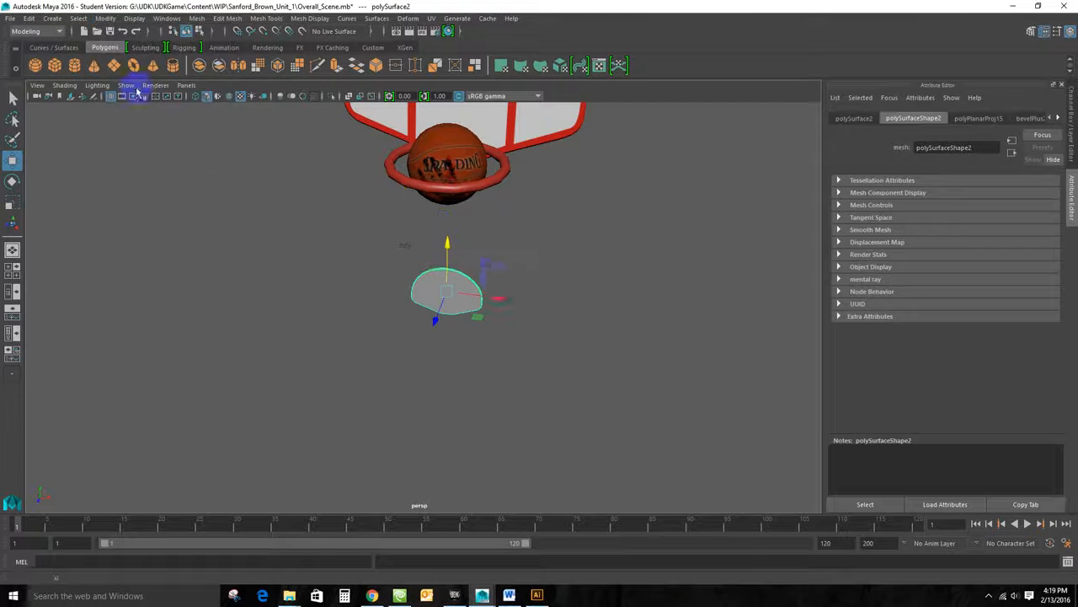
Scale the imported gray backboard up uniformly by about 2.5 times.
left_click_drag(422, 148, 391, 297, "alt")
key("r")
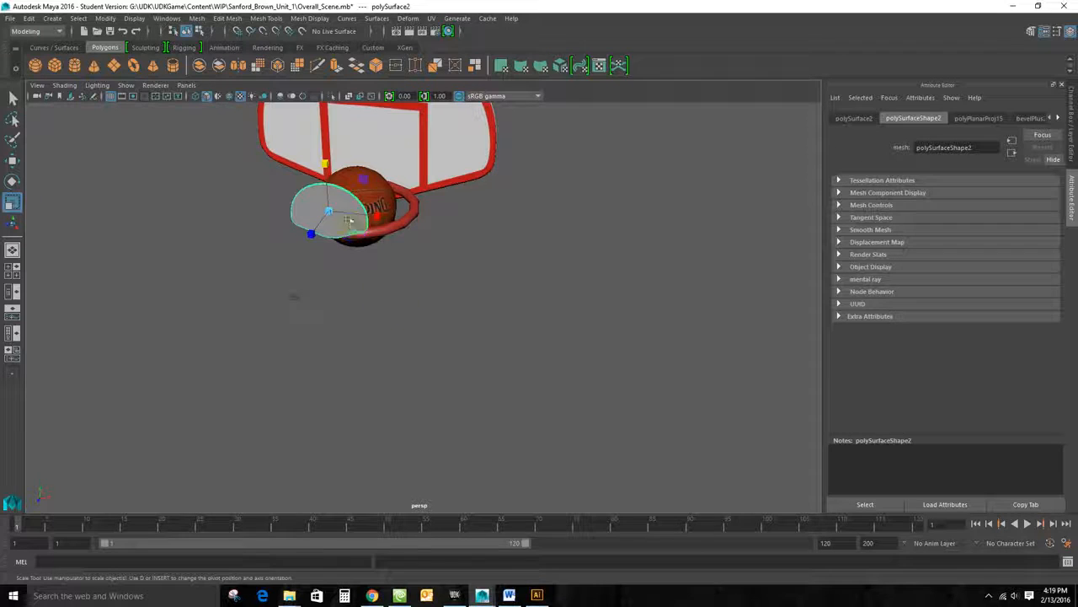
left_click_drag(329, 211, 410, 221)
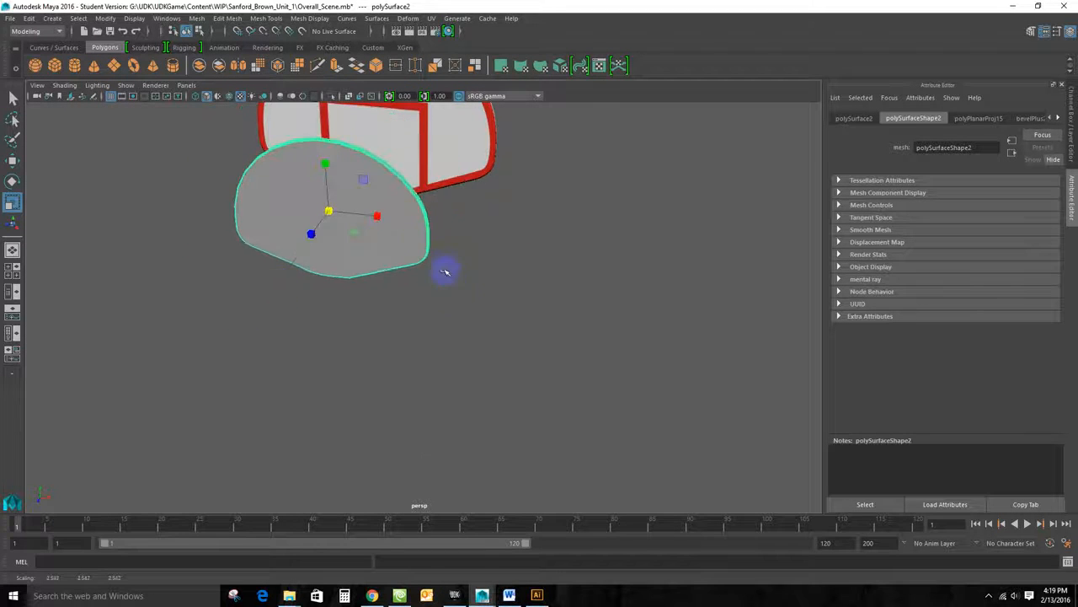
Move the imported gray backboard behind the hoop, to the position of the existing textured backboard.
left_click_drag(444, 272, 328, 226, "alt")
key("w")
left_click_drag(291, 170, 536, 153)
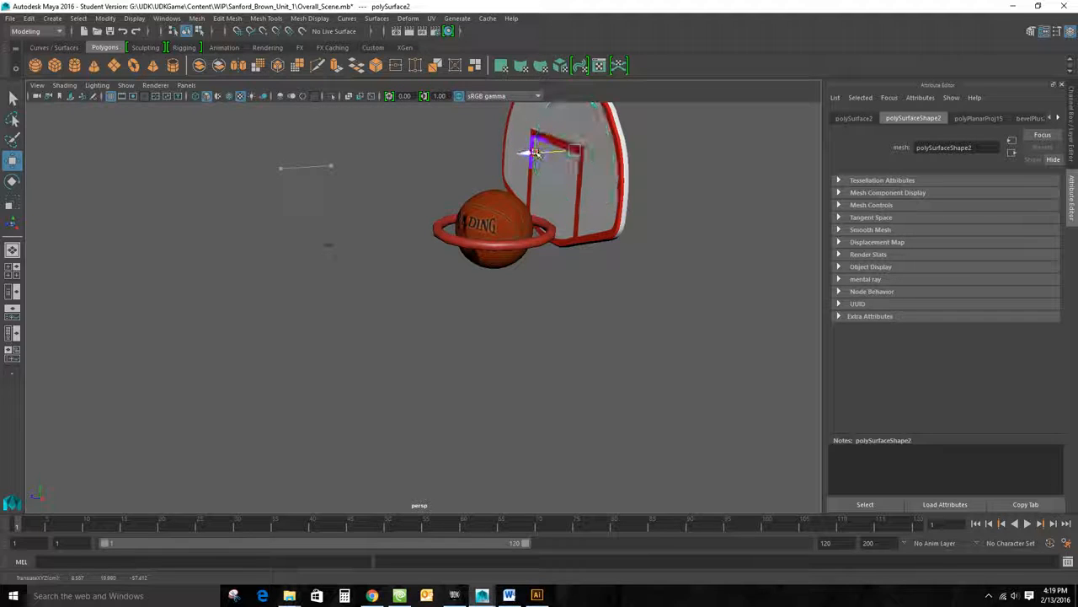
left_click_drag(449, 254, 354, 229, "alt")
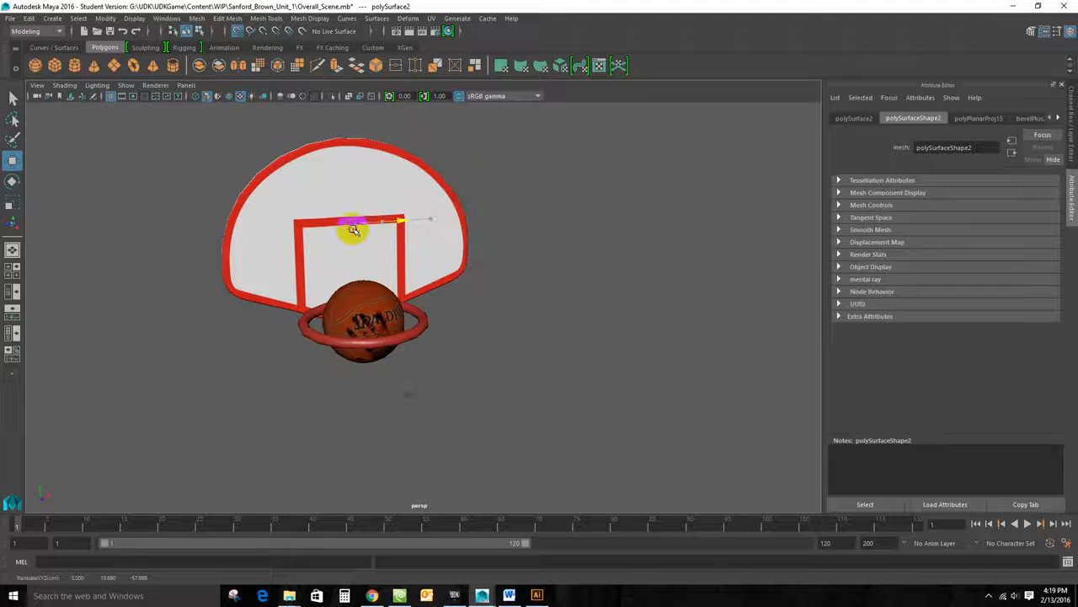
Move the existing textured backboard sideways, well clear of the hoop and the imported mesh.
left_click_drag(352, 291, 385, 289, "alt")
left_click(398, 209)
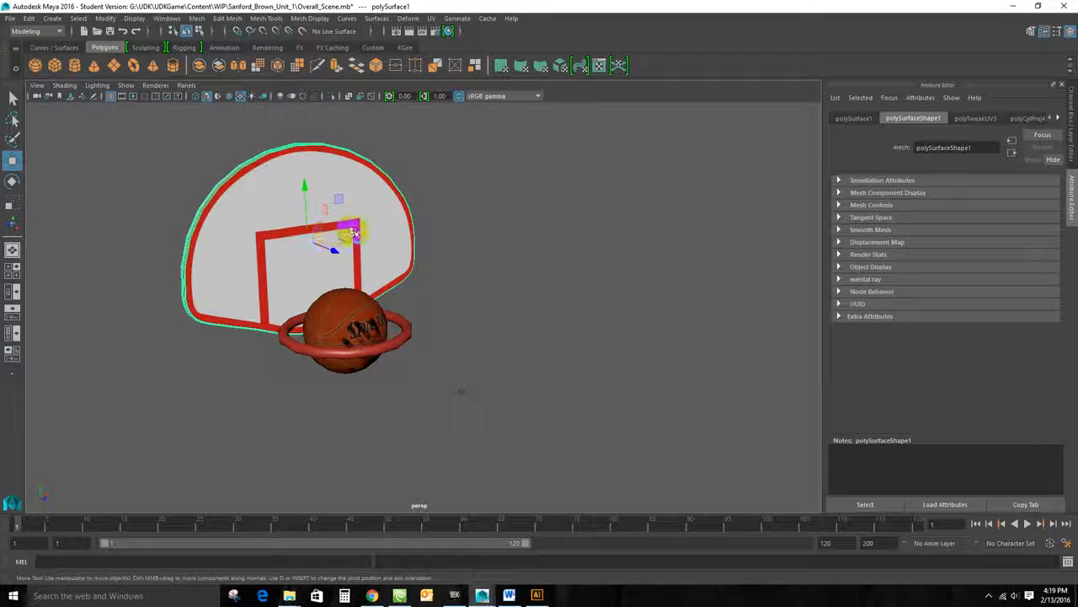
left_click_drag(356, 239, 683, 194)
Enlarge the imported gray backboard uniformly to a scale of about 4.53 and raise it to about 26.4 in Y behind the hoop.
left_click(345, 262)
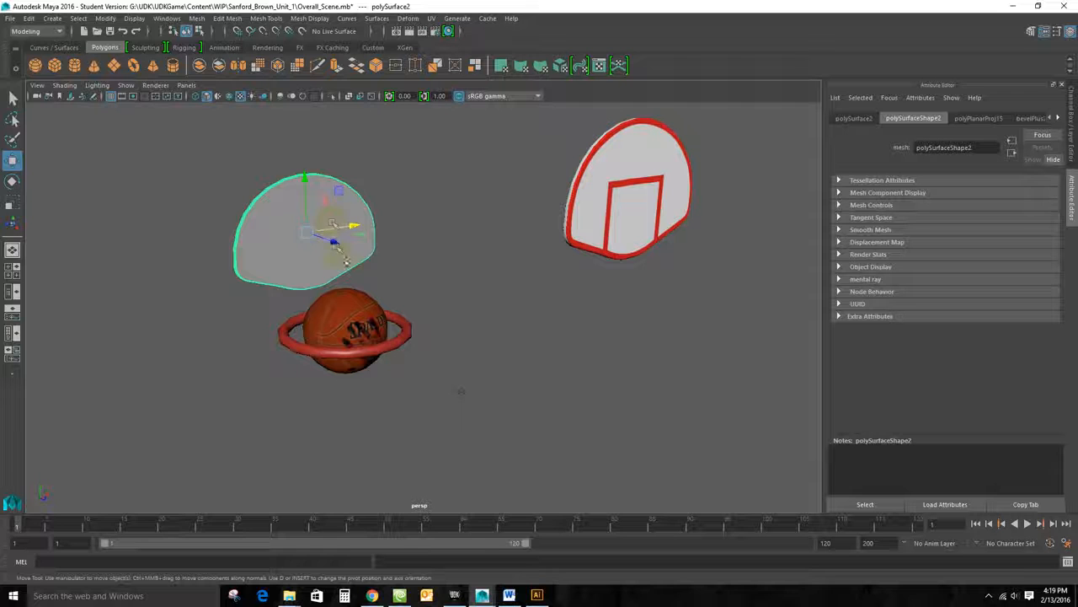
key("r")
left_click_drag(308, 233, 384, 223)
key("w")
left_click_drag(305, 178, 731, 343)
left_click(450, 356)
left_click_drag(450, 357, 418, 359, "alt")
left_click(239, 316)
left_click_drag(221, 356, 253, 361, "alt")
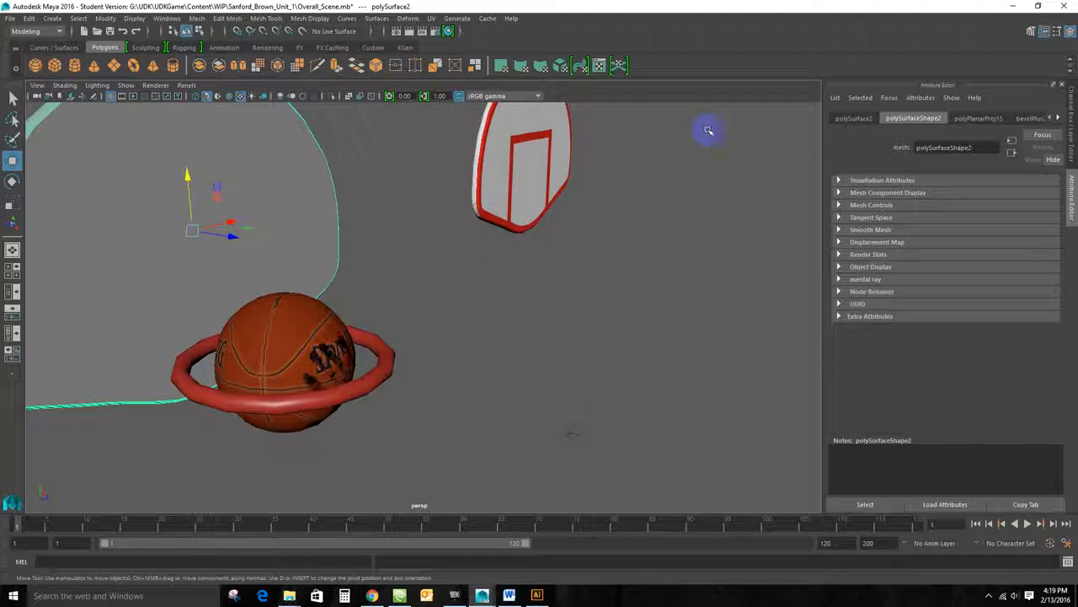
Show the imported backboard's transform attributes and examine its thickness and bevelled edge from the side.
left_click(851, 119)
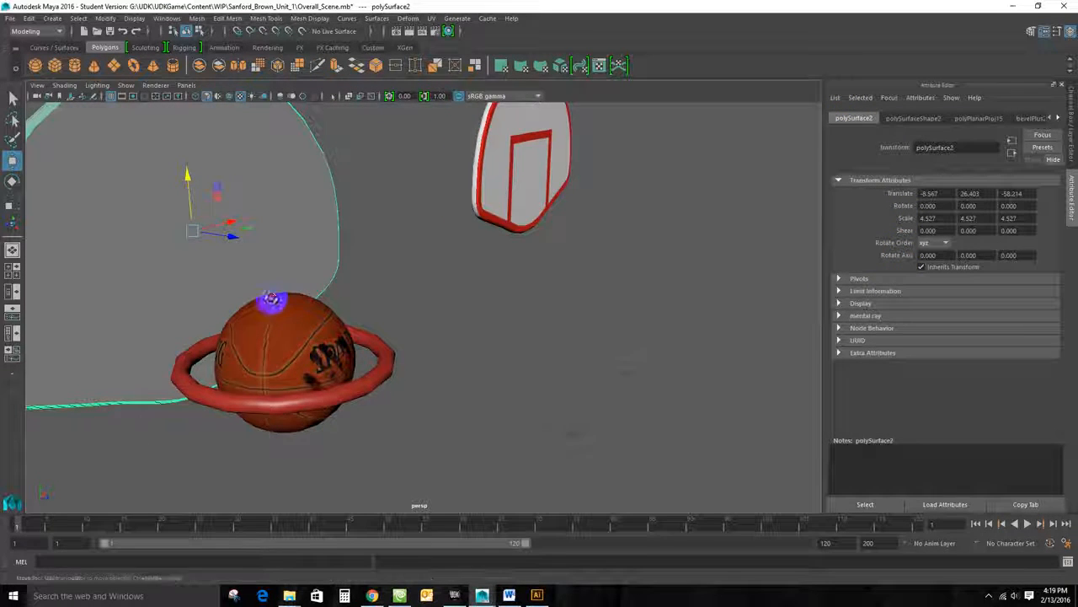
left_click_drag(277, 306, 339, 290, "alt")
right_click_drag(184, 314, 228, 296, "alt")
middle_click_drag(228, 296, 317, 304, "alt")
mouse_move(311, 303)
right_mouse_down("alt")
mouse_move(320, 305)
mouse_move(300, 304)
right_mouse_up("alt")
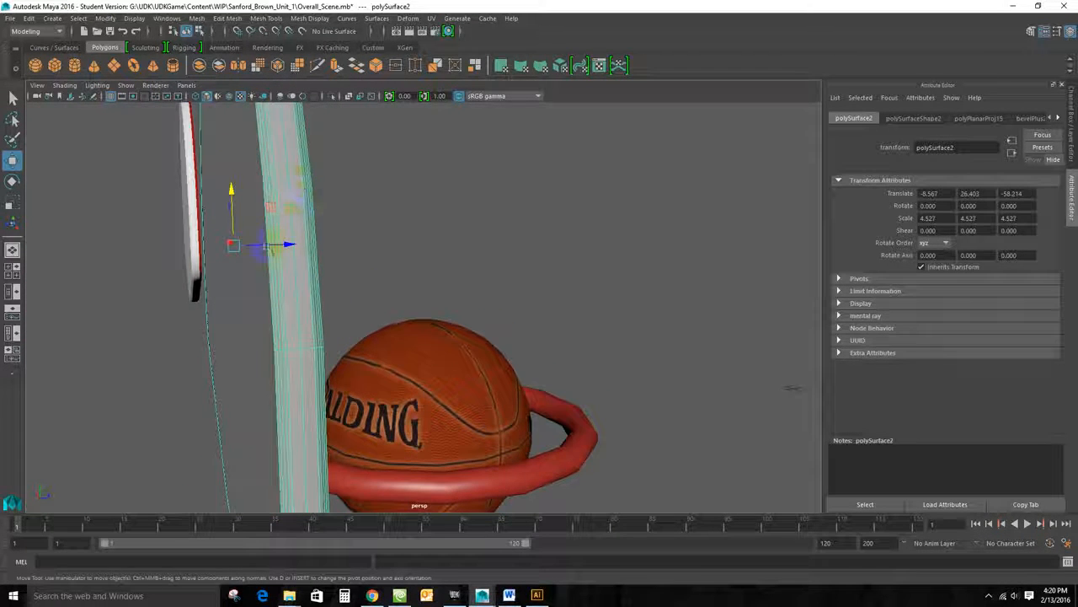
left_click(29, 18)
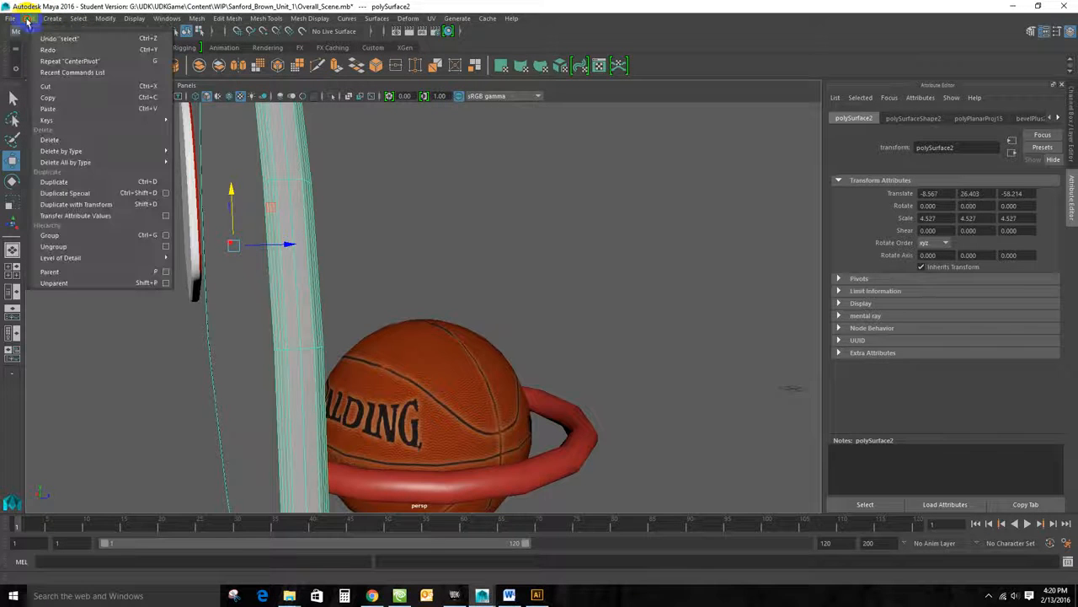
left_click(38, 13)
left_click(35, 19)
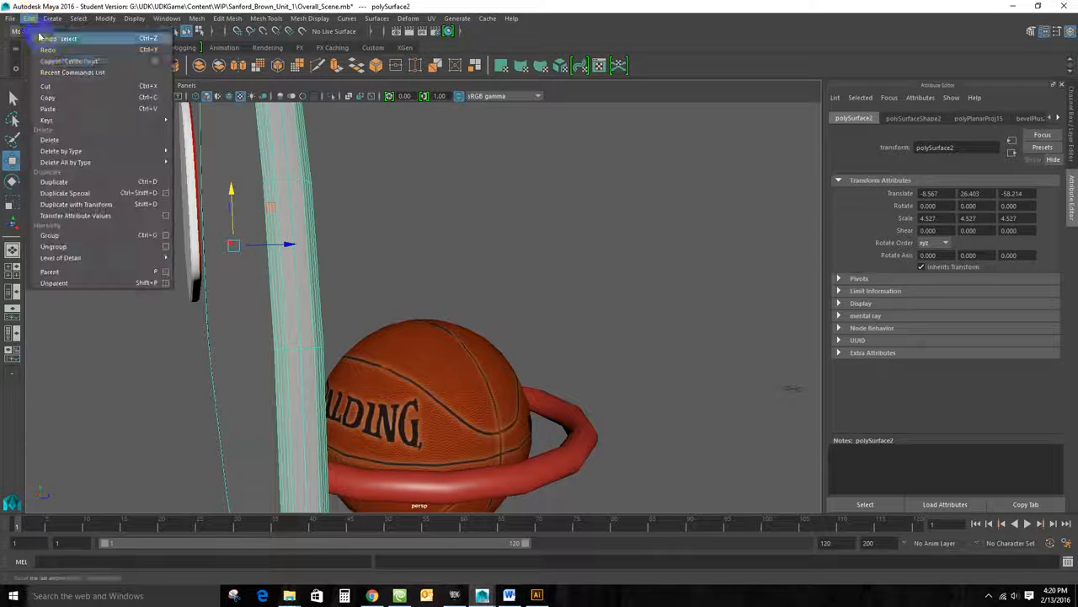
left_click(91, 5)
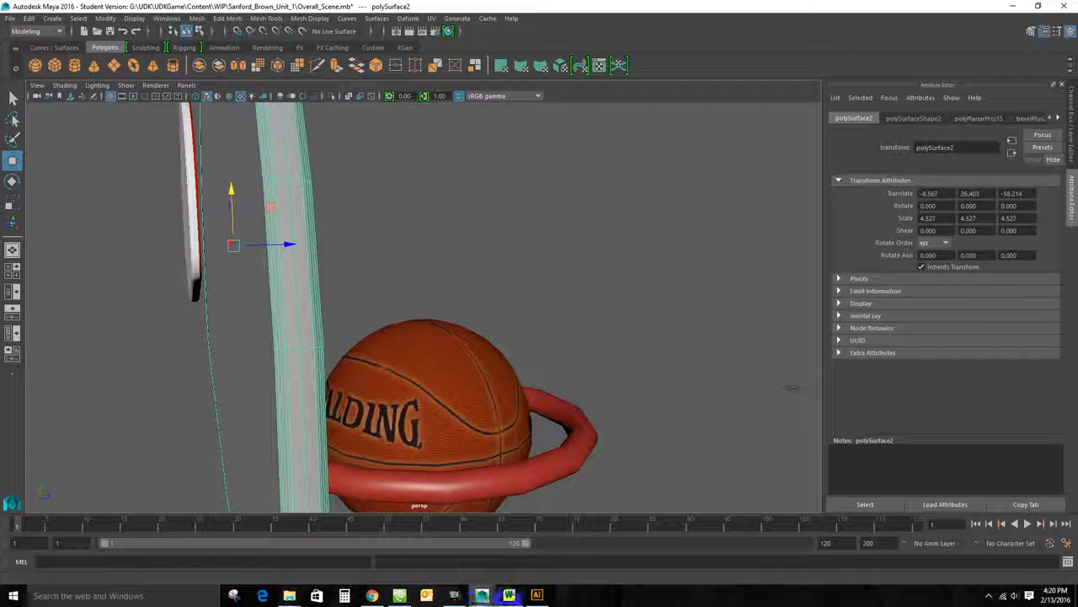